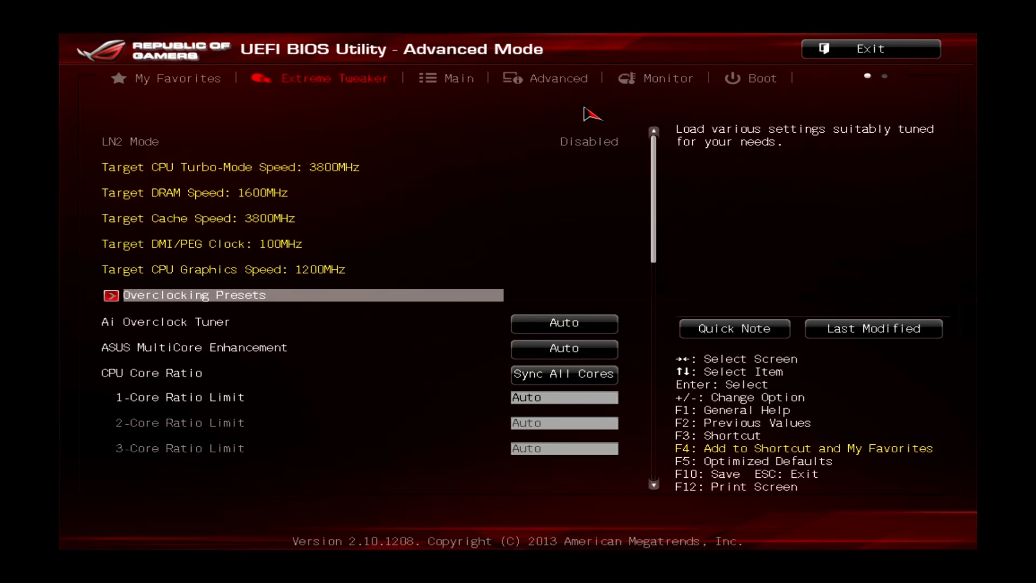
# Glance at the Main page's BIOS, CPU and memory information, then return to Extreme Tweaker.
pyautogui.press('Right')
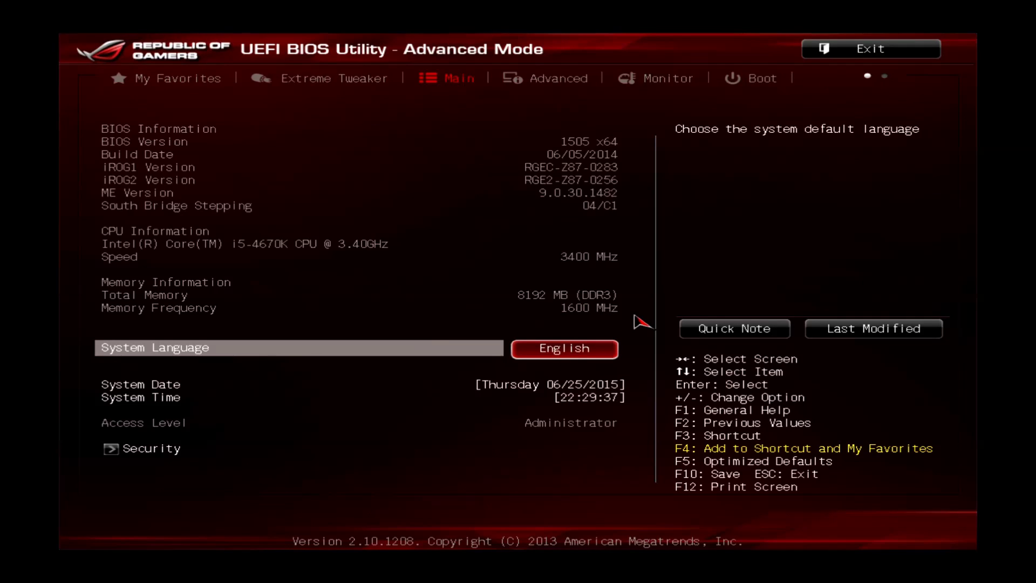
pyautogui.press('Left')
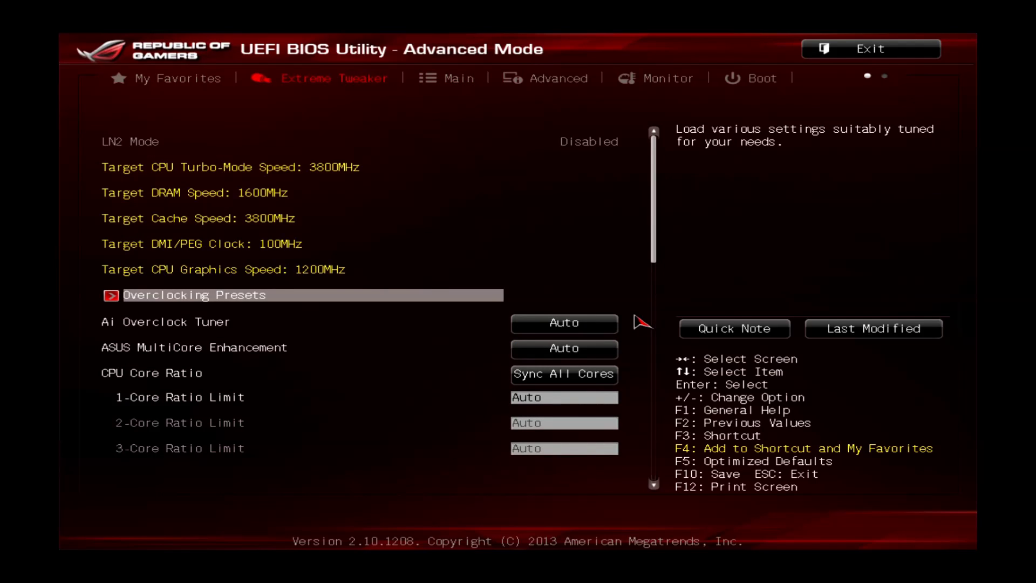
# Set Ai Overclock Tuner to XMP, loading Profile #1 (DDR3-2401, 10-12-12-31-2N, 1.65V).
pyautogui.press('Down')
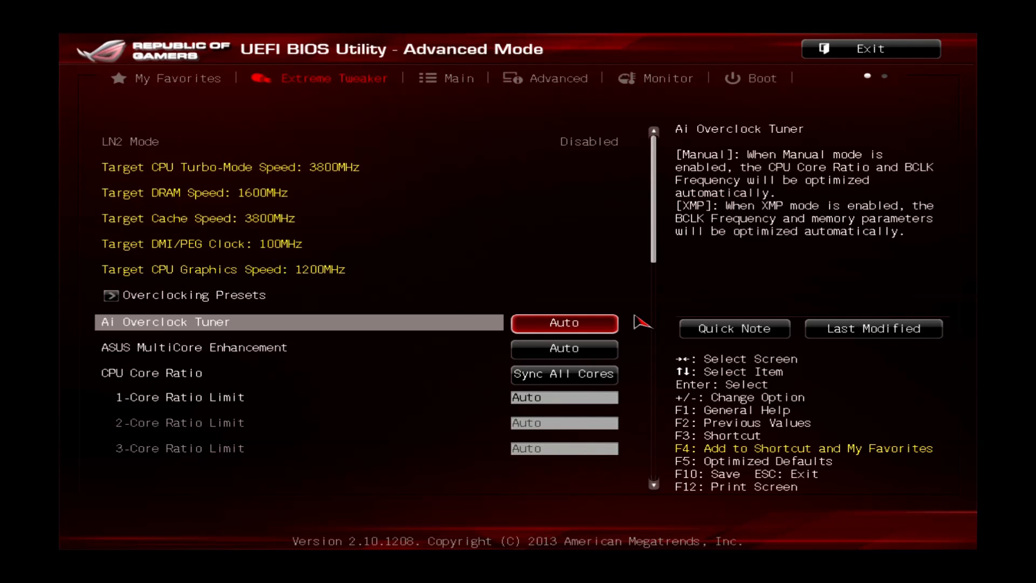
pyautogui.press('Return')
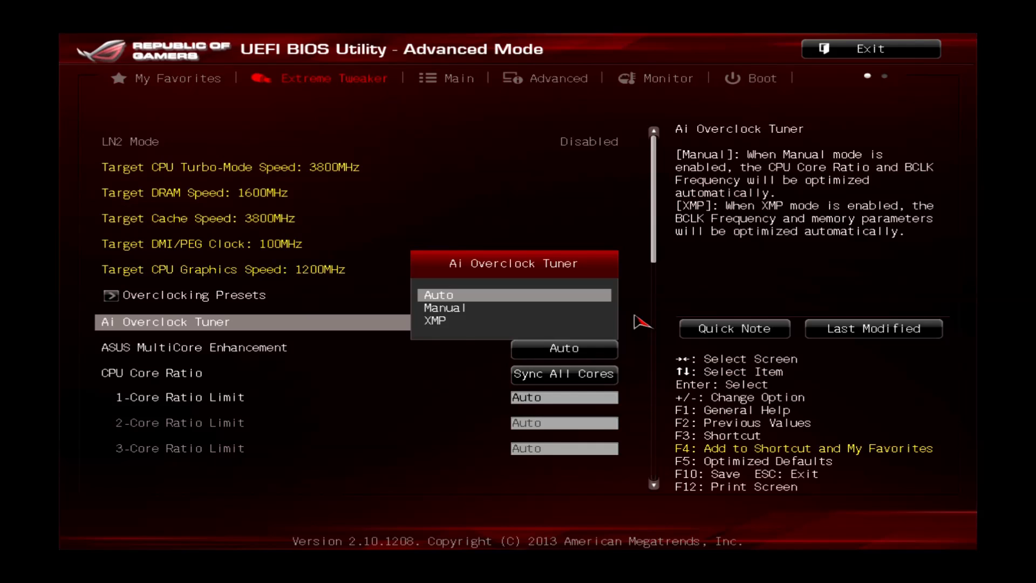
pyautogui.press('Down')
pyautogui.press('Down')
pyautogui.press('Return')
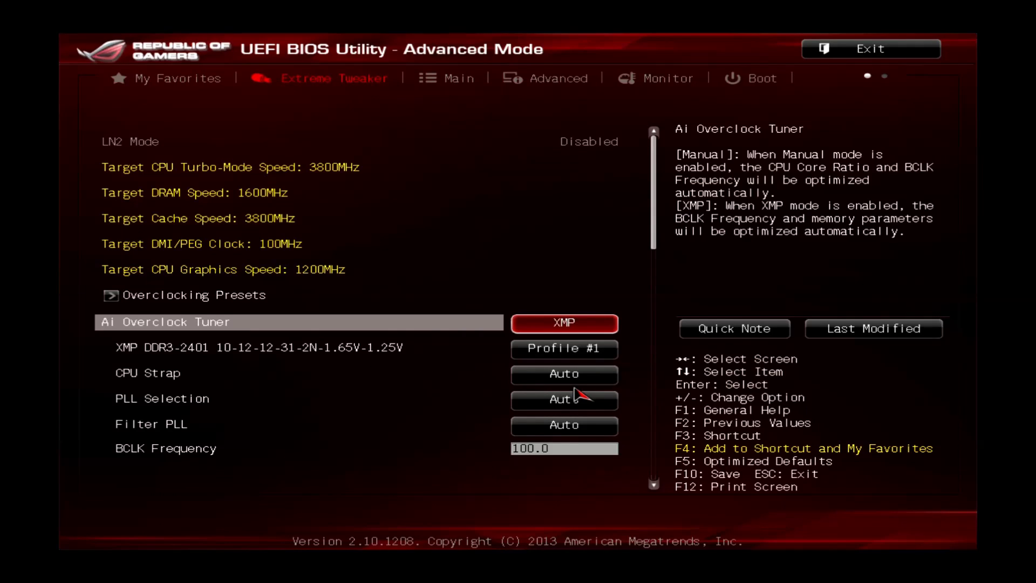
# Keep CPU Core Ratio on Sync All Cores and set 1-Core Ratio Limit to 43 for a 4300MHz turbo target.
pyautogui.press('Down')
pyautogui.press('Down')
pyautogui.press('Down')
pyautogui.press('Down')
pyautogui.press('Down')
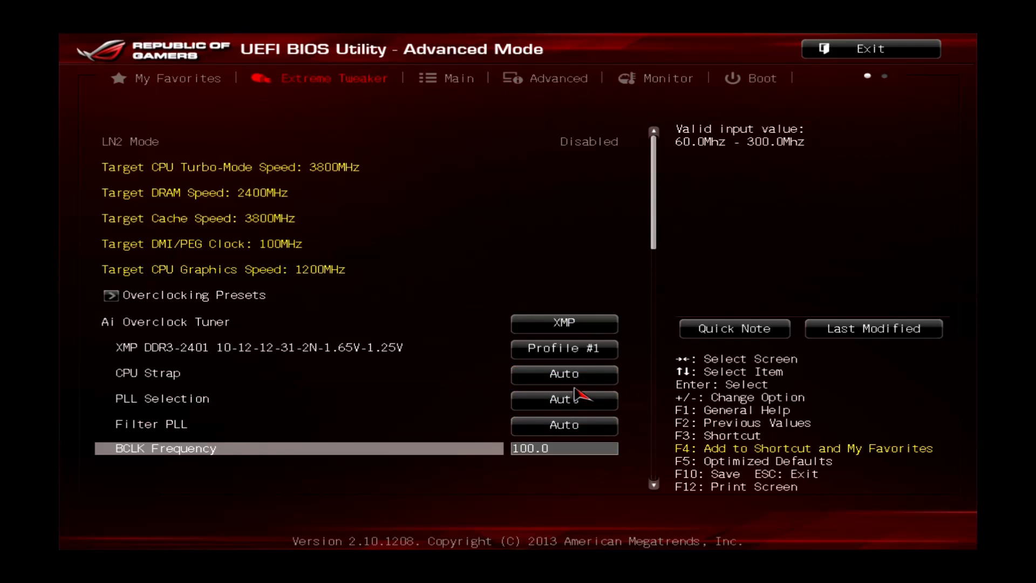
pyautogui.press('Down')
pyautogui.press('Down')
pyautogui.press('Down')
pyautogui.press('Down')
pyautogui.press('Down')
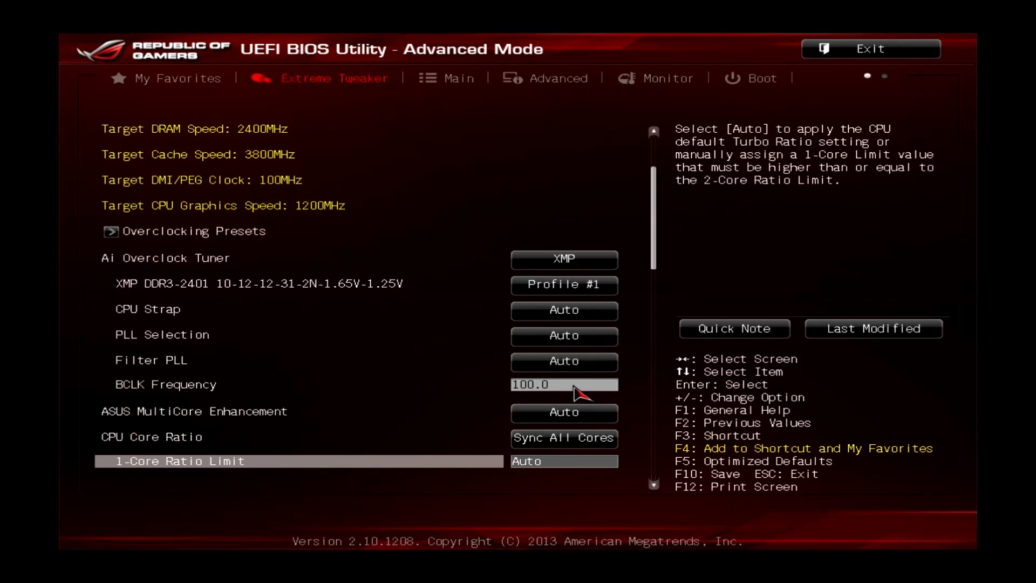
pyautogui.press('Up')
pyautogui.press('Up')
pyautogui.press('Up')
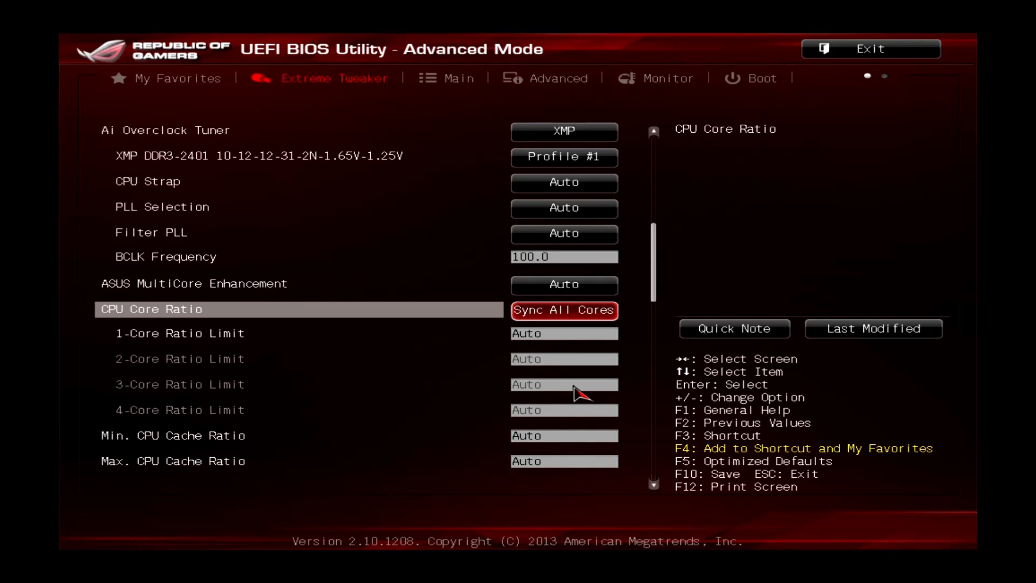
pyautogui.press('Return')
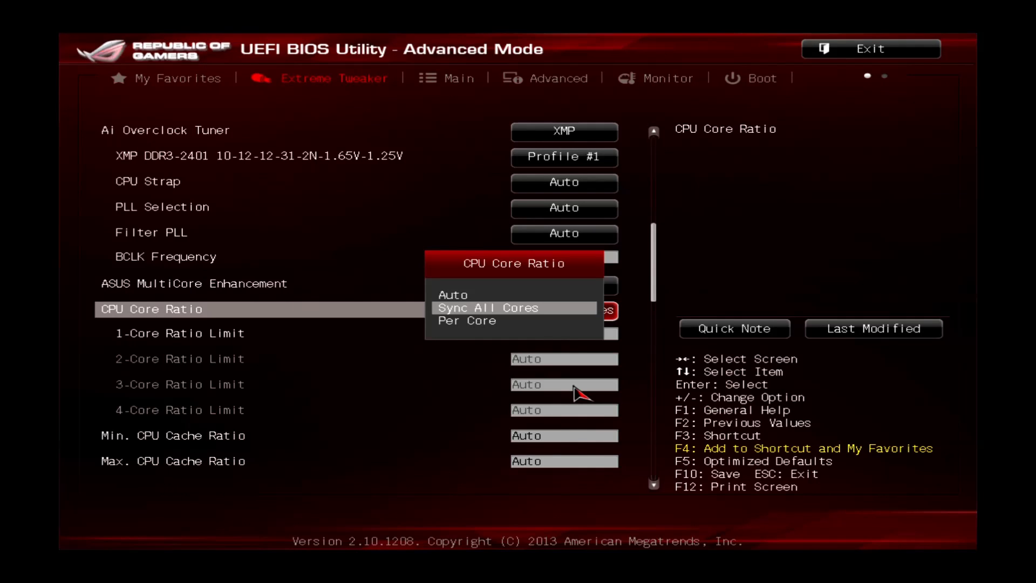
pyautogui.press('Return')
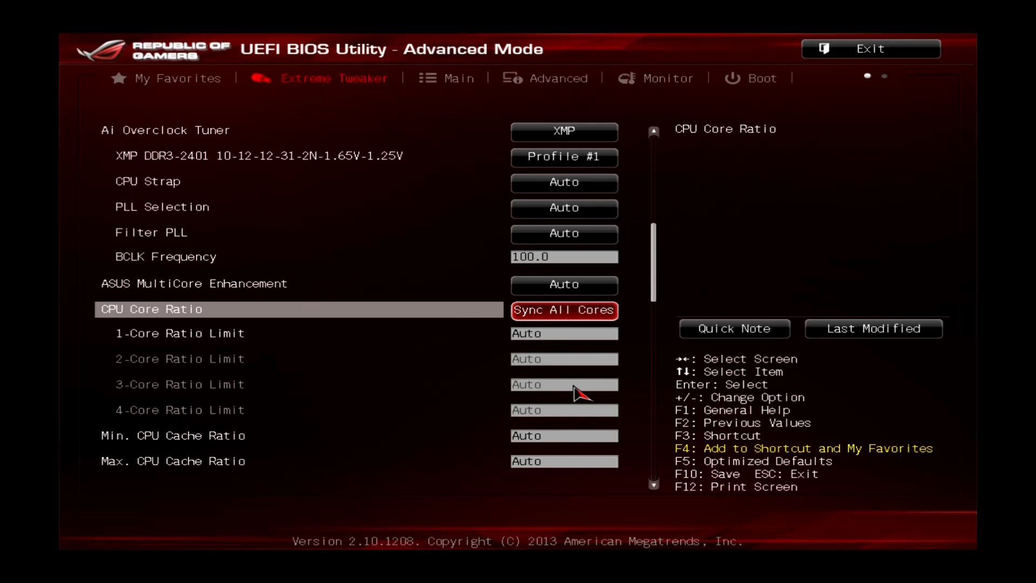
pyautogui.press('Down')
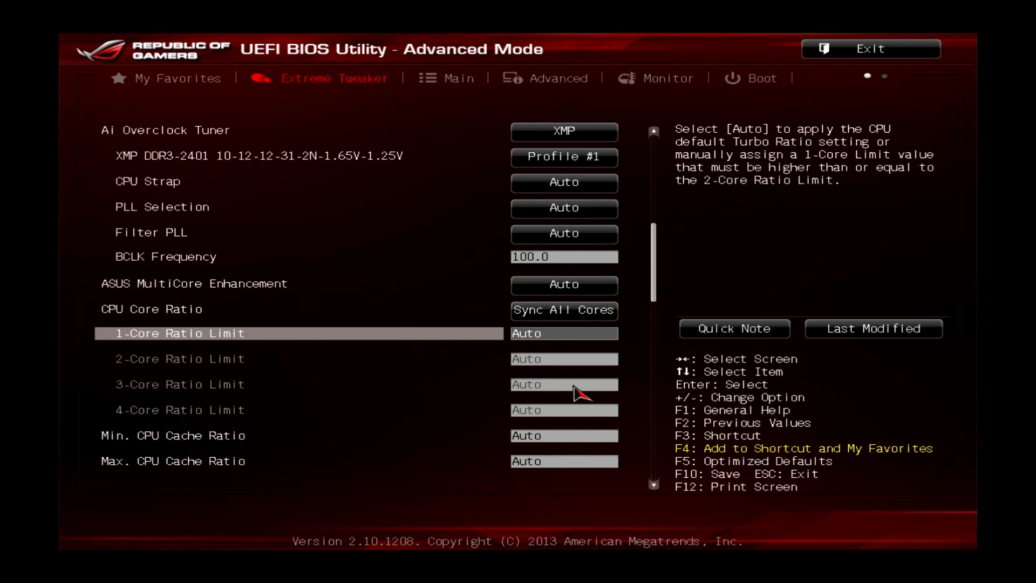
pyautogui.write('43')
pyautogui.press('Return')
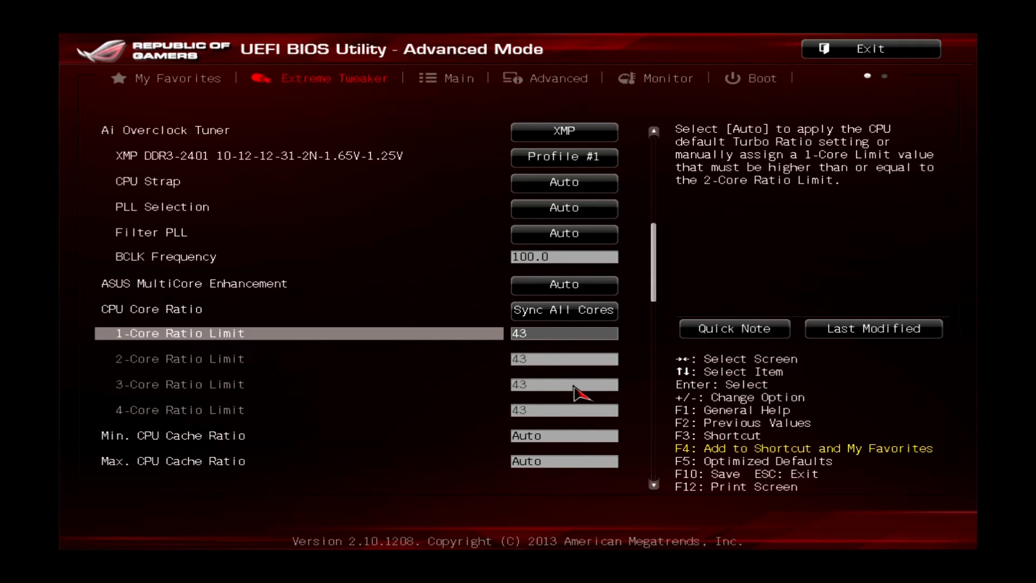
pyautogui.press('Up')
pyautogui.press('Up')
pyautogui.press('Up')
pyautogui.press('Up')
pyautogui.press('Up')
pyautogui.press('Up')
pyautogui.press('Up')
pyautogui.press('Up')
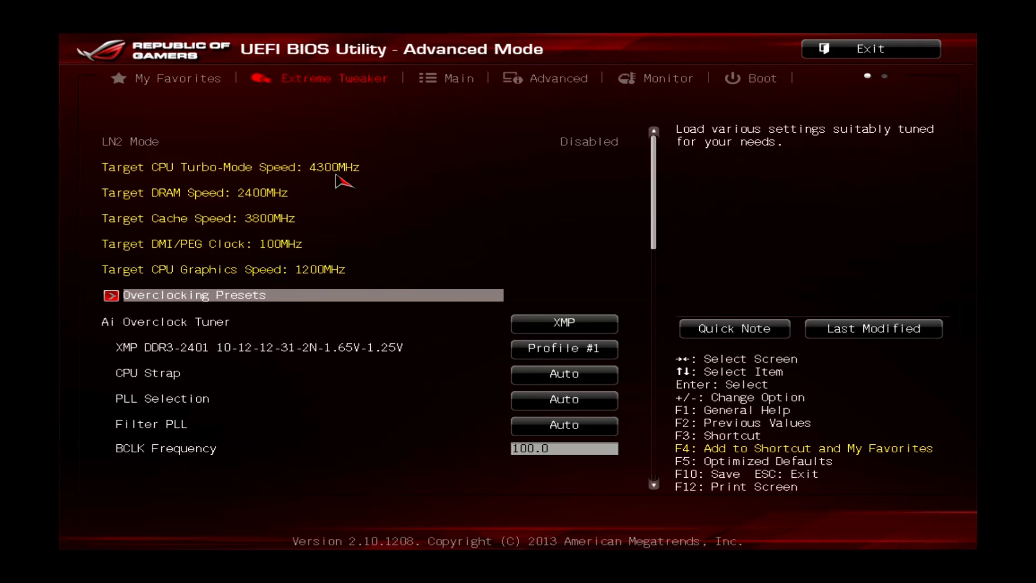
# Enter 38 for the Min. CPU Cache Ratio and 38 for the Max. CPU Cache Ratio.
pyautogui.press('Down')
pyautogui.press('Down')
pyautogui.press('Down')
pyautogui.press('Down')
pyautogui.press('Down')
pyautogui.press('Down')
pyautogui.press('Down')
pyautogui.press('Down')
pyautogui.press('Down')
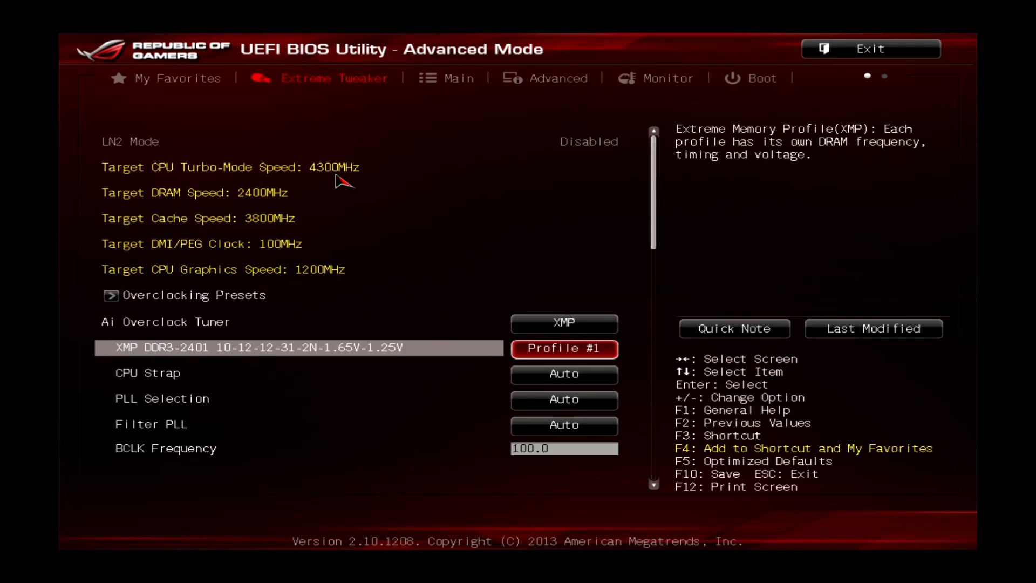
pyautogui.press('Down')
pyautogui.press('Down')
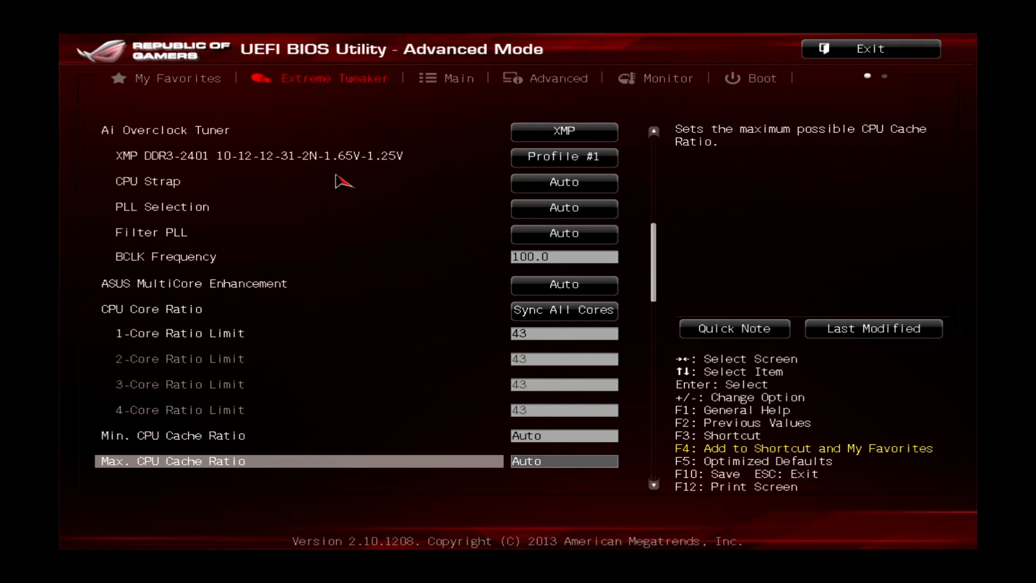
pyautogui.press('Up')
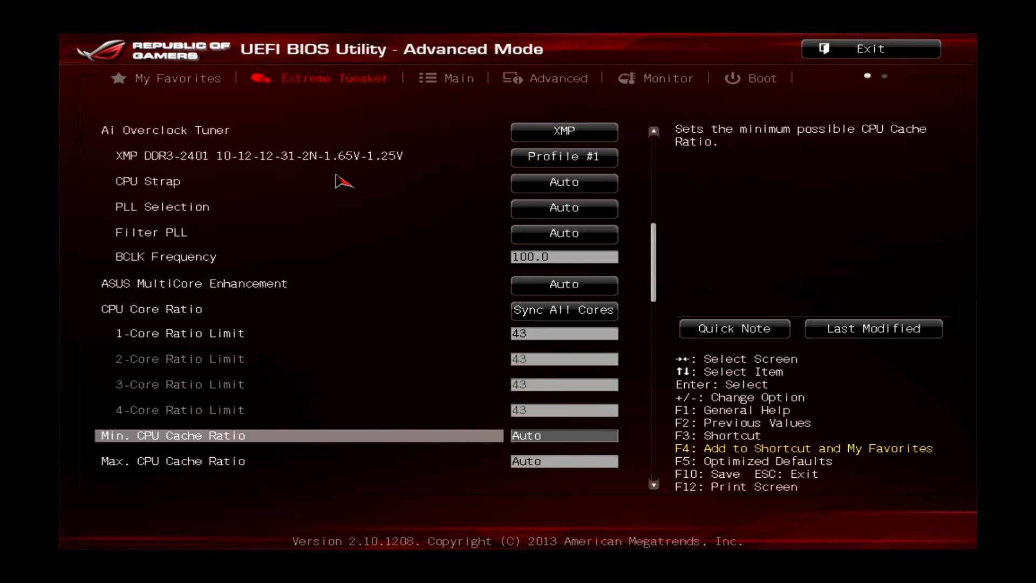
pyautogui.write('38')
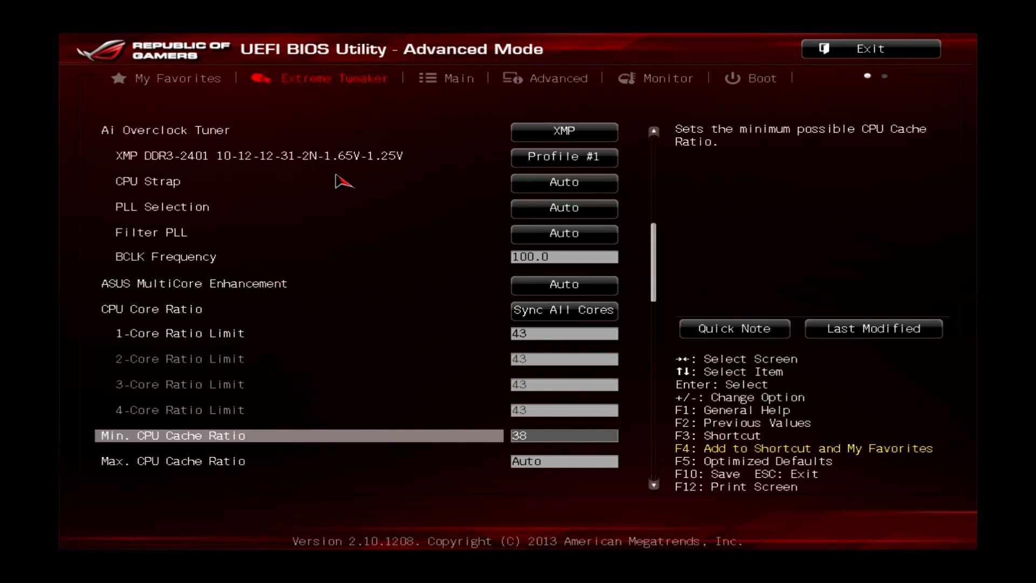
pyautogui.press('Down')
pyautogui.write('3')
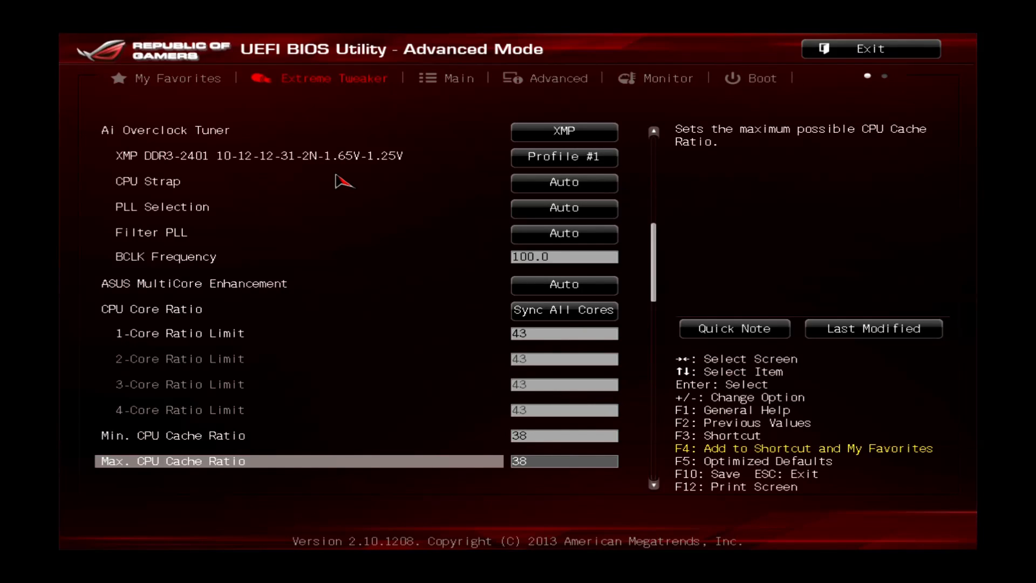
pyautogui.press('Down')
pyautogui.press('Down')
pyautogui.press('Down')
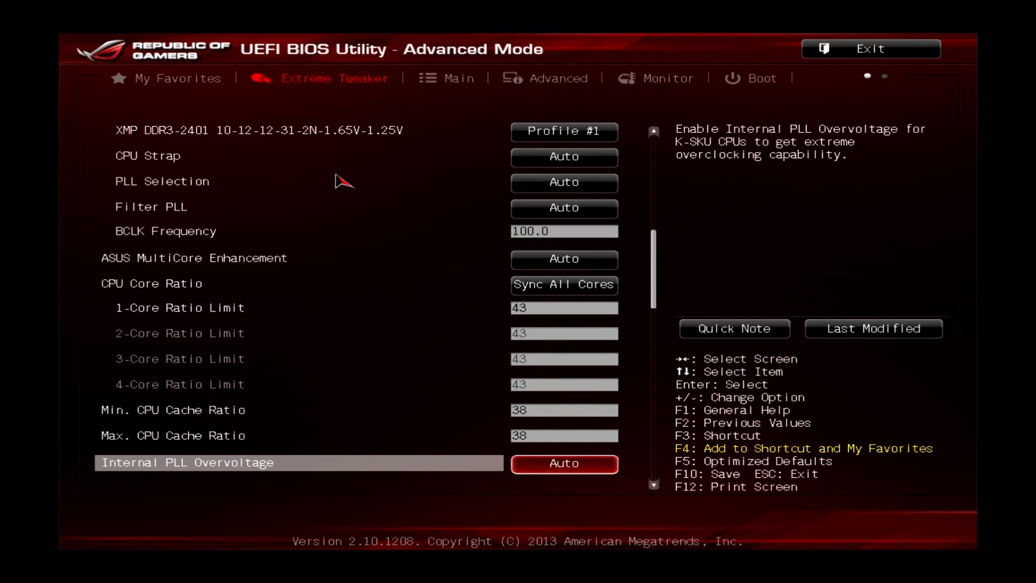
pyautogui.press('Down')
pyautogui.press('Down')
pyautogui.press('Down')
pyautogui.press('Down')
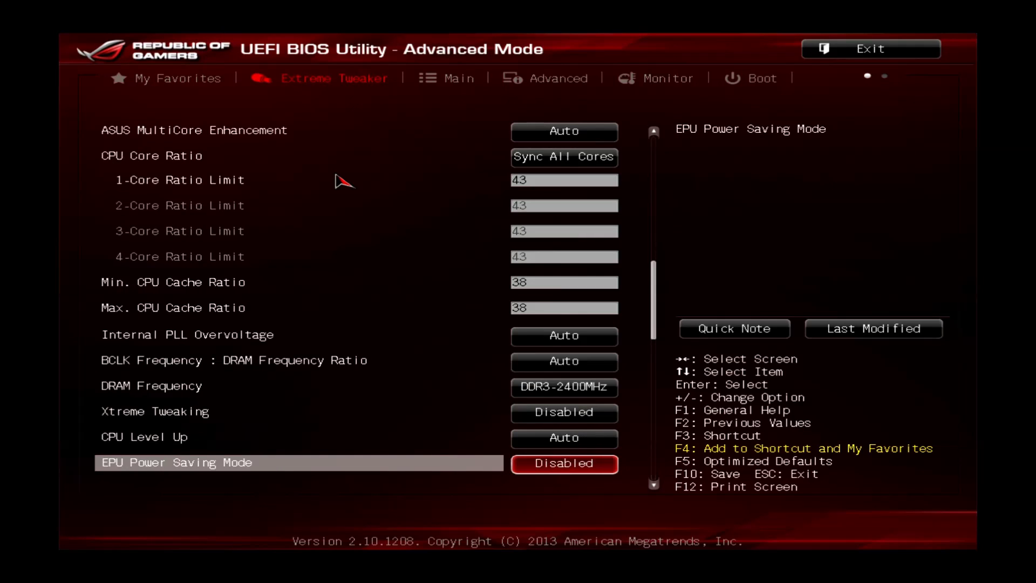
pyautogui.press('Up')
pyautogui.press('Up')
pyautogui.press('Up')
pyautogui.press('Up')
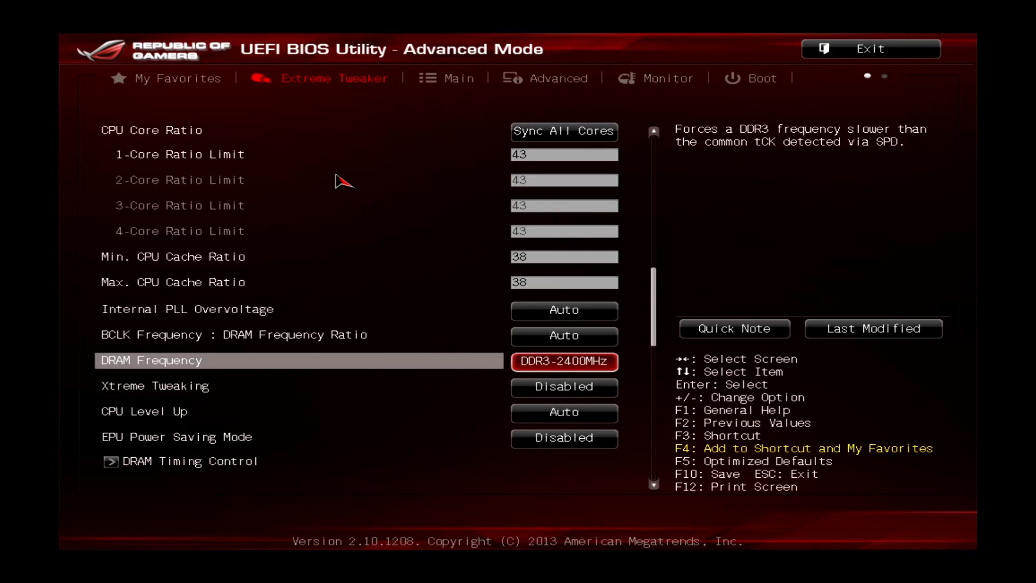
pyautogui.press('Down')
pyautogui.press('Down')
pyautogui.press('Down')
pyautogui.press('Down')
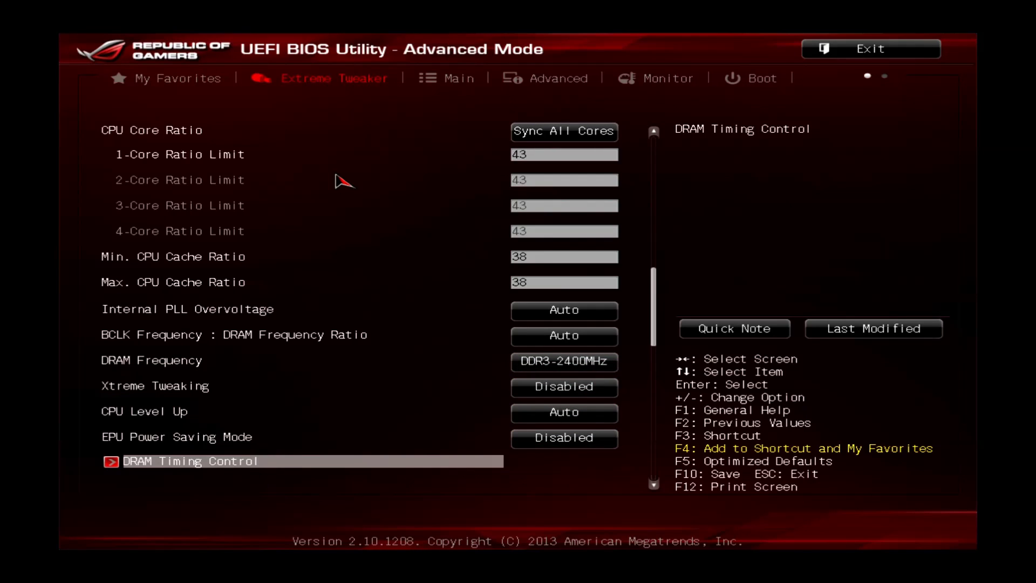
pyautogui.press('Return')
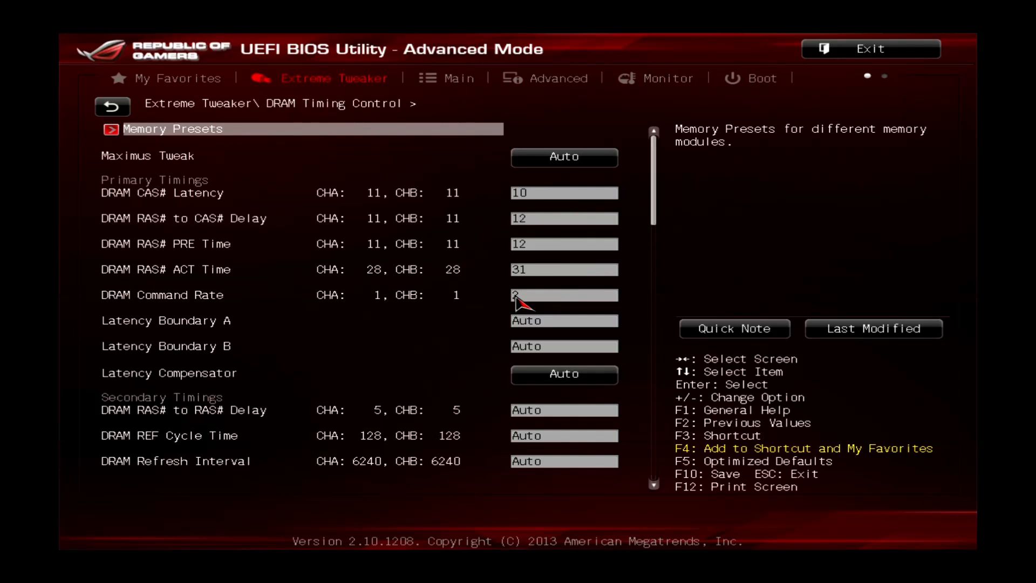
pyautogui.press('Escape')
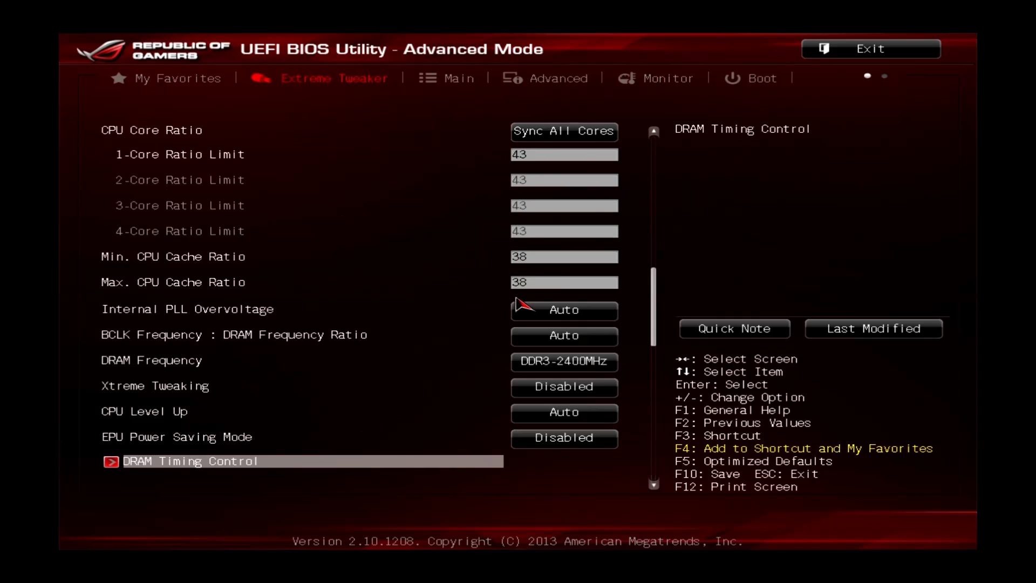
# Set CPU Core Voltage to 1.25 V and CPU Cache Voltage to 1.15 V.
pyautogui.press('Down')
pyautogui.press('Down')
pyautogui.press('Down')
pyautogui.press('Down')
pyautogui.press('Down')
pyautogui.press('Down')
pyautogui.press('Down')
pyautogui.press('Down')
pyautogui.press('Down')
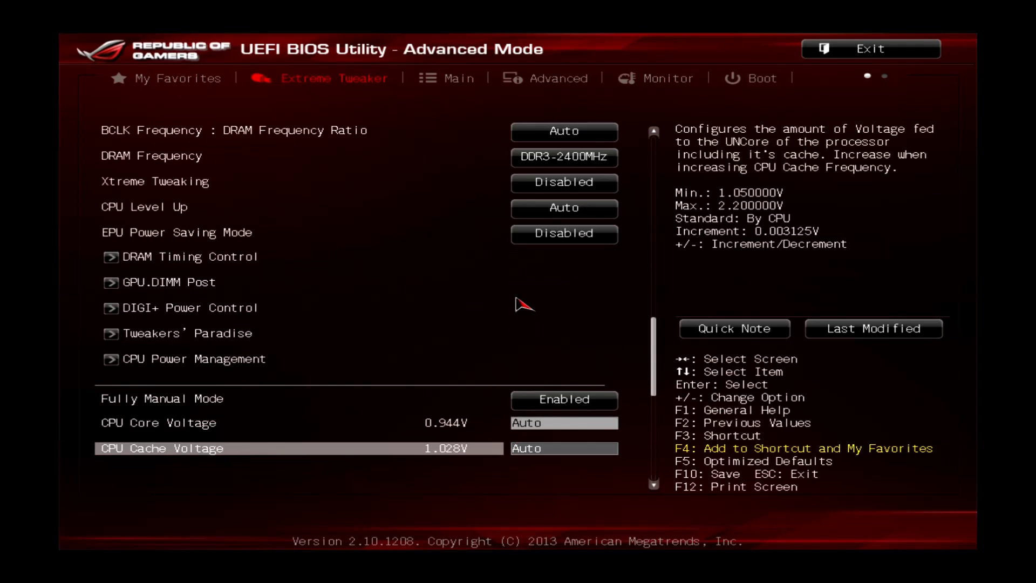
pyautogui.press('Down')
pyautogui.press('Down')
pyautogui.press('Down')
pyautogui.press('Up')
pyautogui.press('Up')
pyautogui.press('Up')
pyautogui.press('Up')
pyautogui.press('Up')
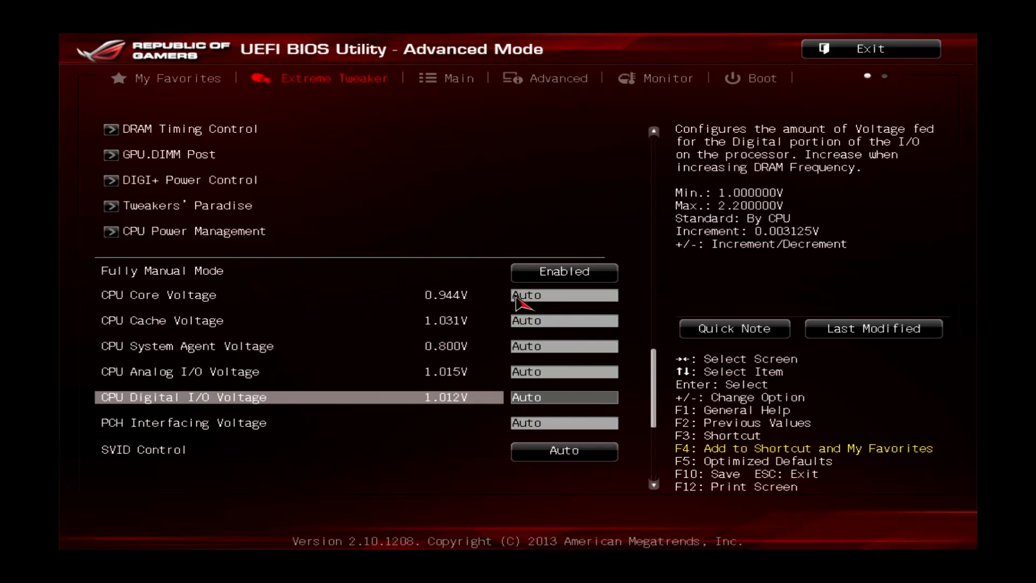
pyautogui.press('Up')
pyautogui.press('Up')
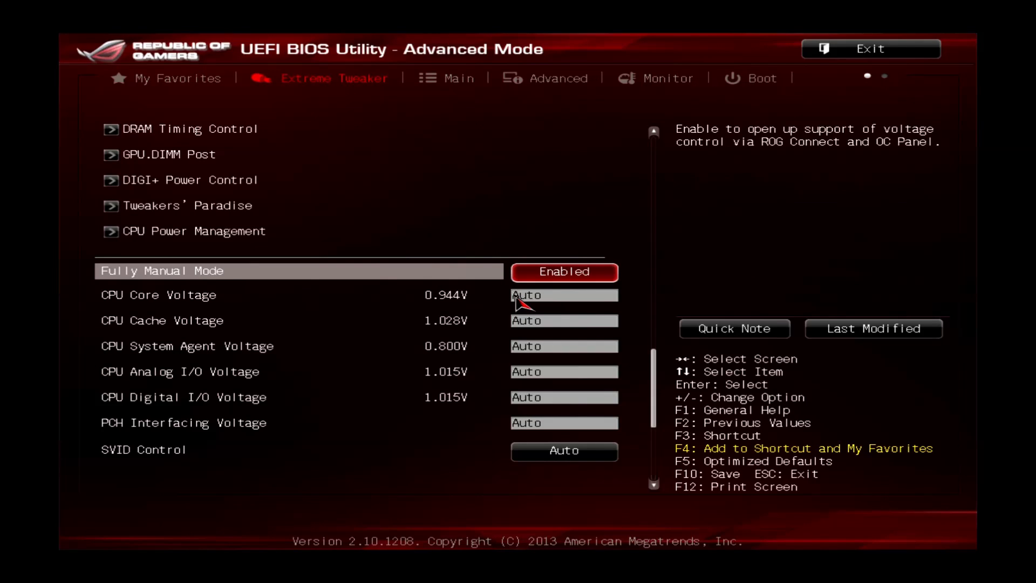
pyautogui.press('Down')
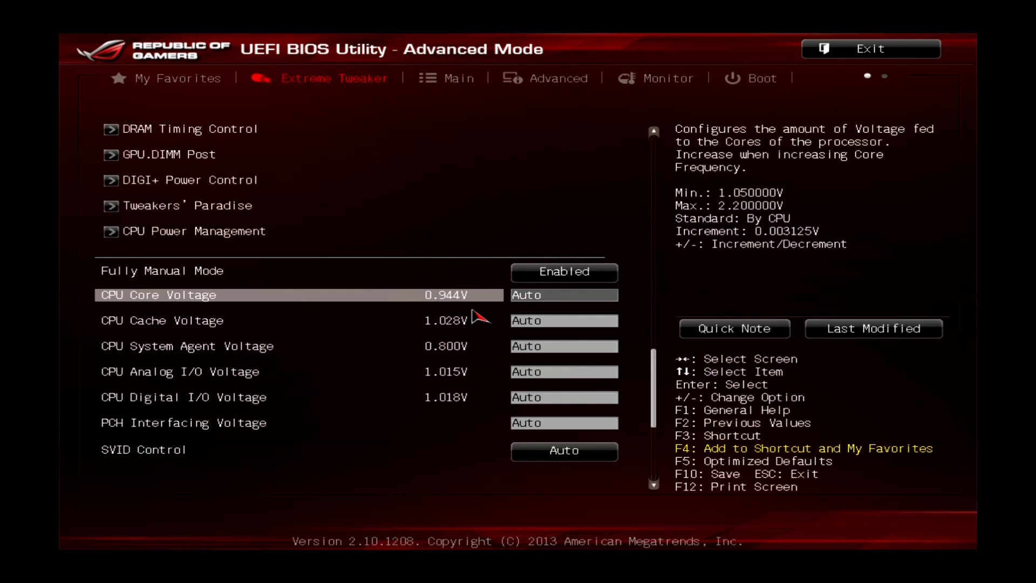
pyautogui.write('1')
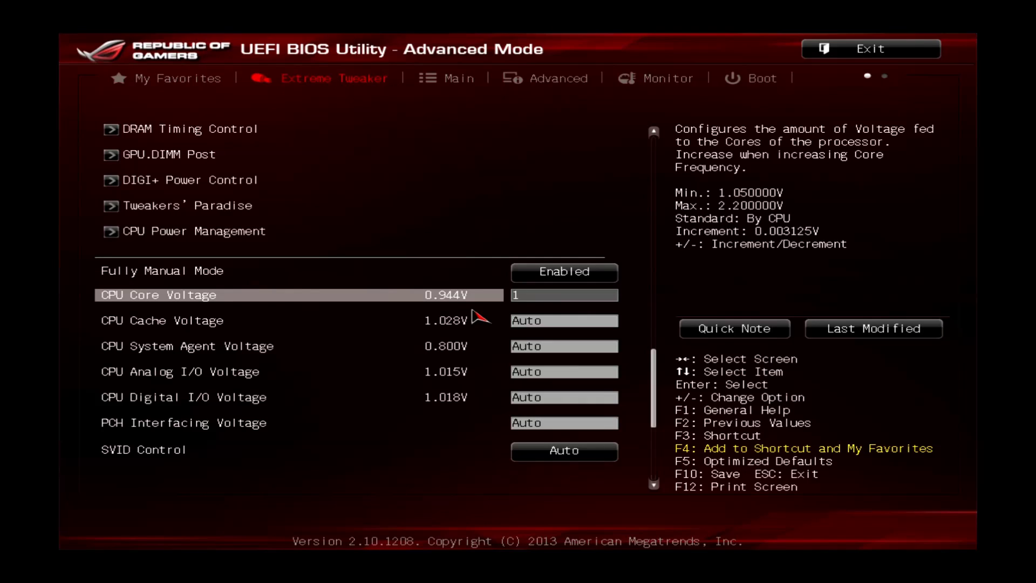
pyautogui.write('.25')
pyautogui.press('Return')
pyautogui.press('Down')
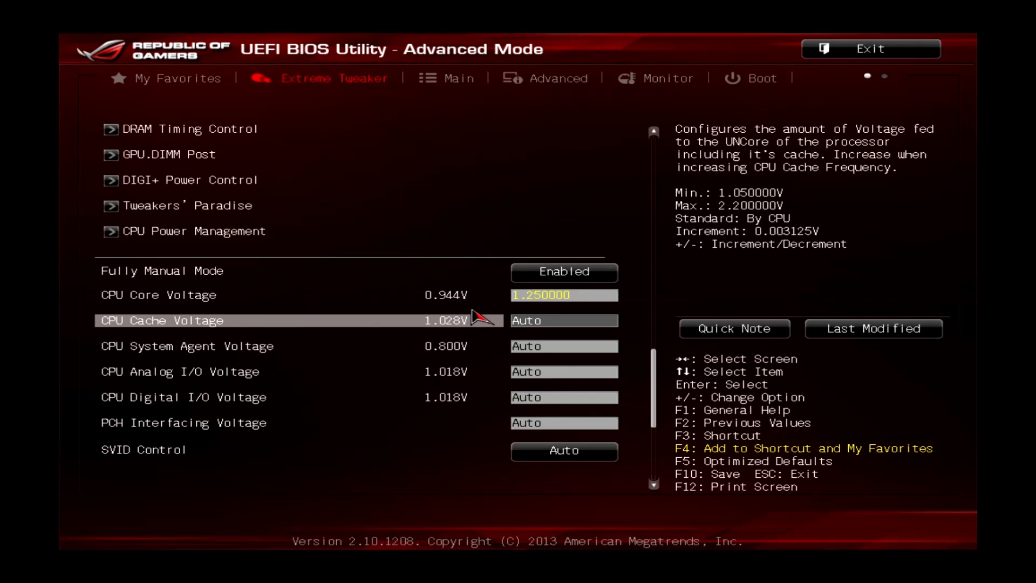
pyautogui.write('1.15')
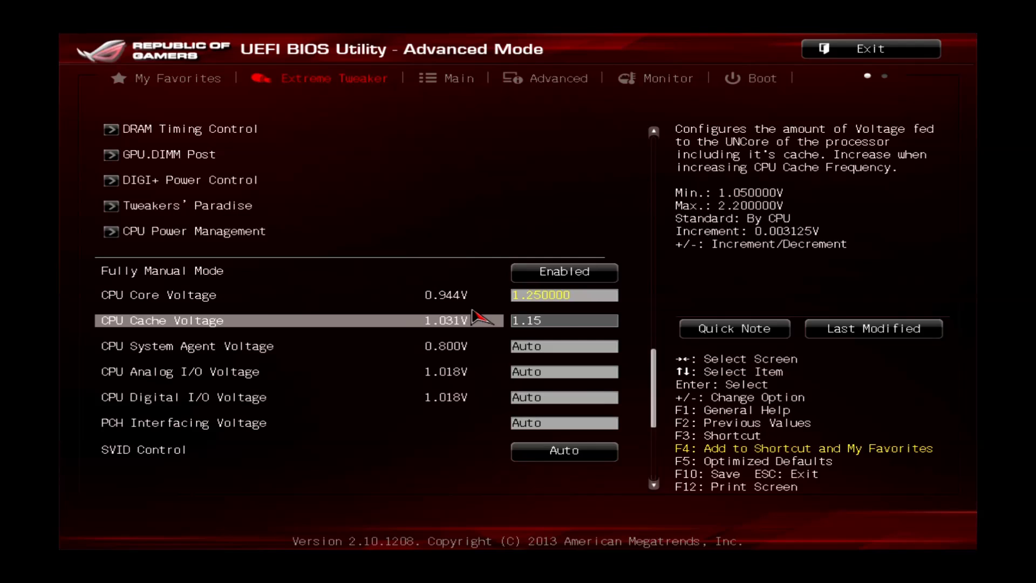
pyautogui.press('Return')
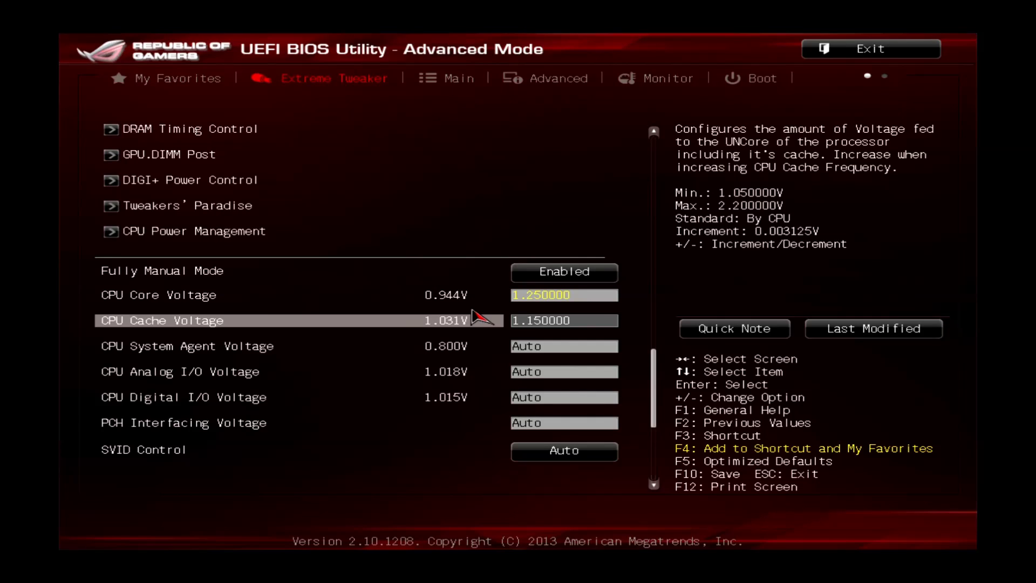
# Set both the initial and eventual CPU Input Voltages to 1.800 V, then move to the Advanced page.
pyautogui.press('Down')
pyautogui.press('Down')
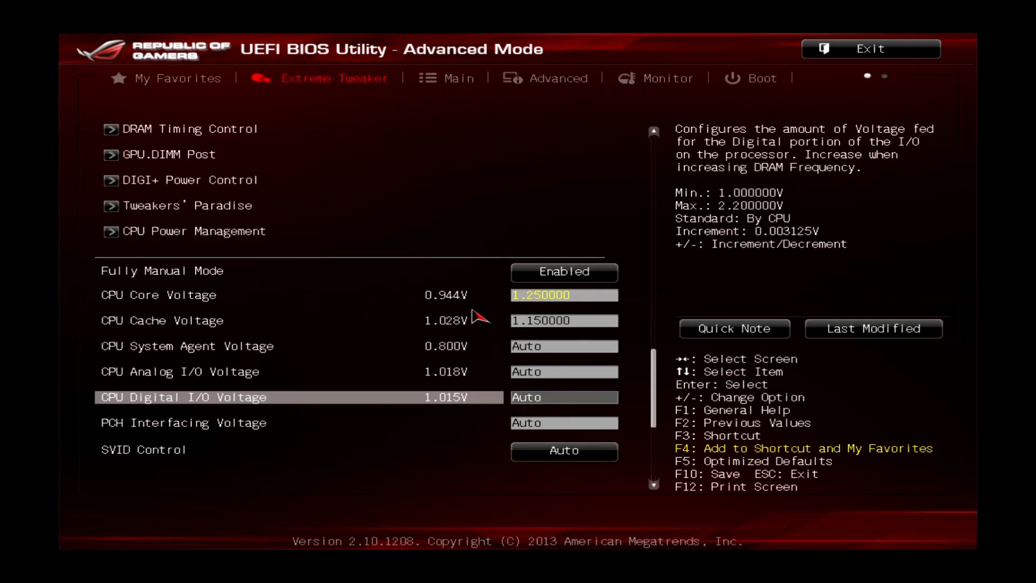
pyautogui.press('Down')
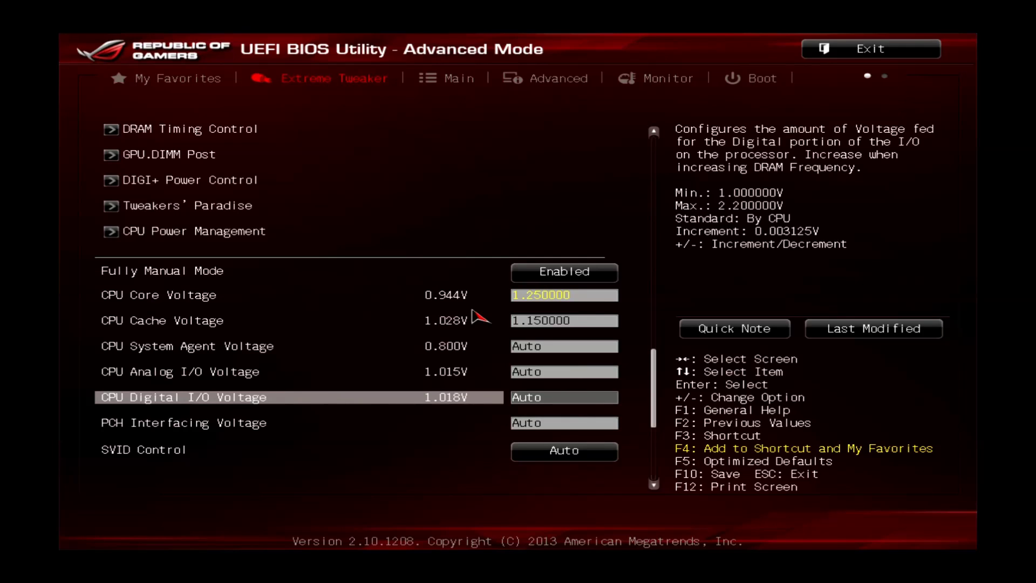
pyautogui.press('Down')
pyautogui.press('Down')
pyautogui.press('Down')
pyautogui.press('Down')
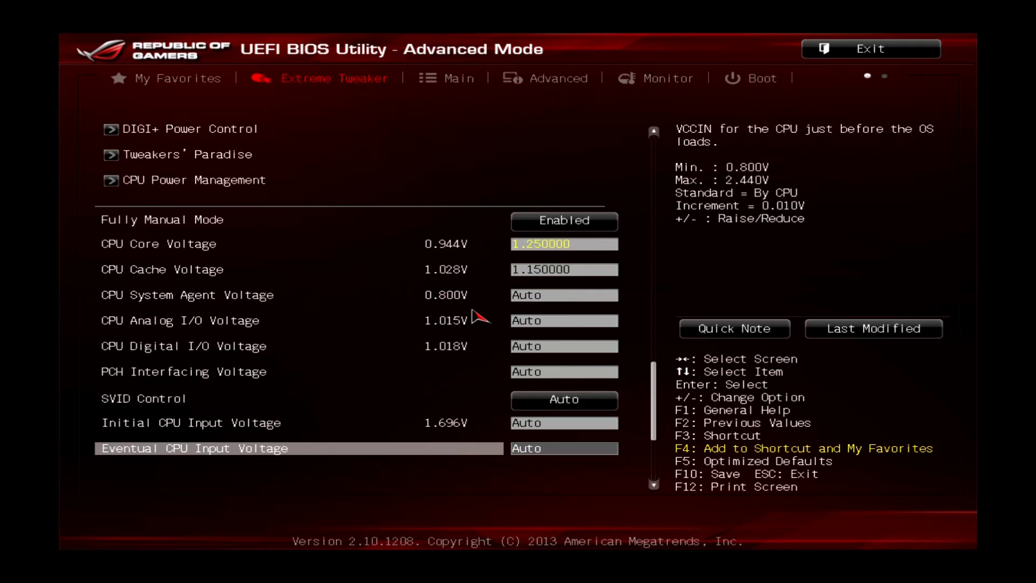
pyautogui.press('Up')
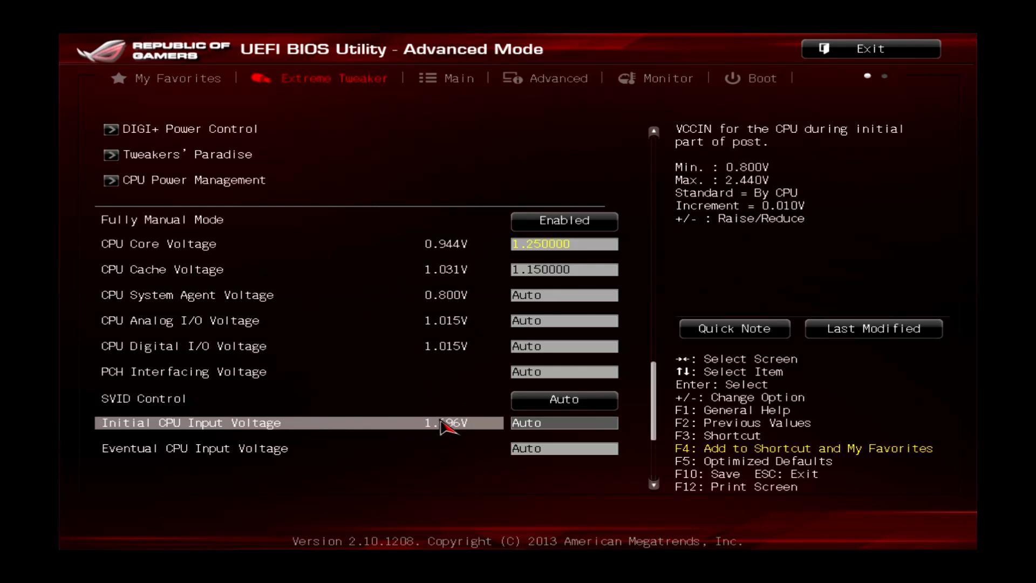
pyautogui.write('1.800')
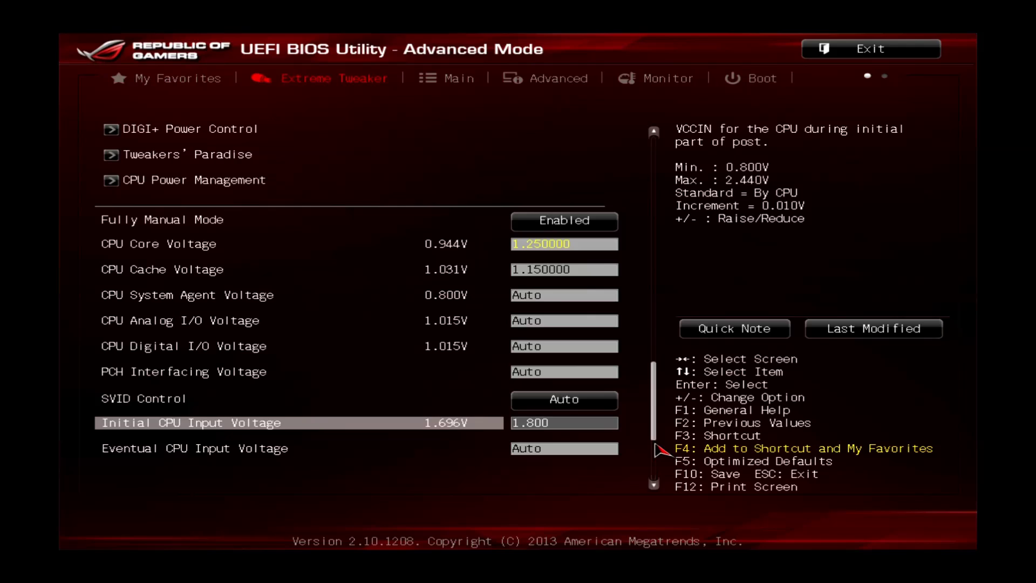
pyautogui.press('Down')
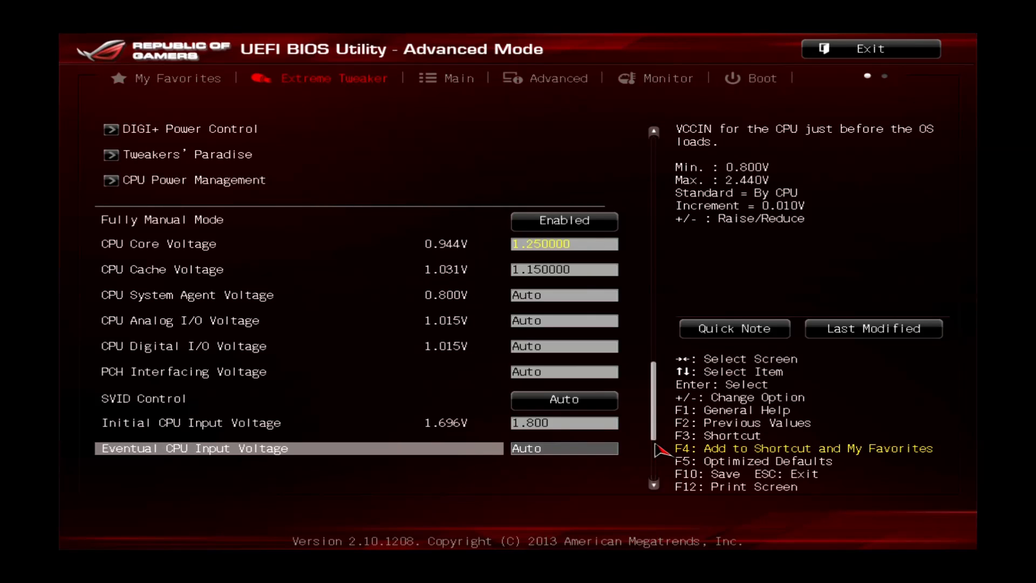
pyautogui.write('1.800')
pyautogui.press('Down')
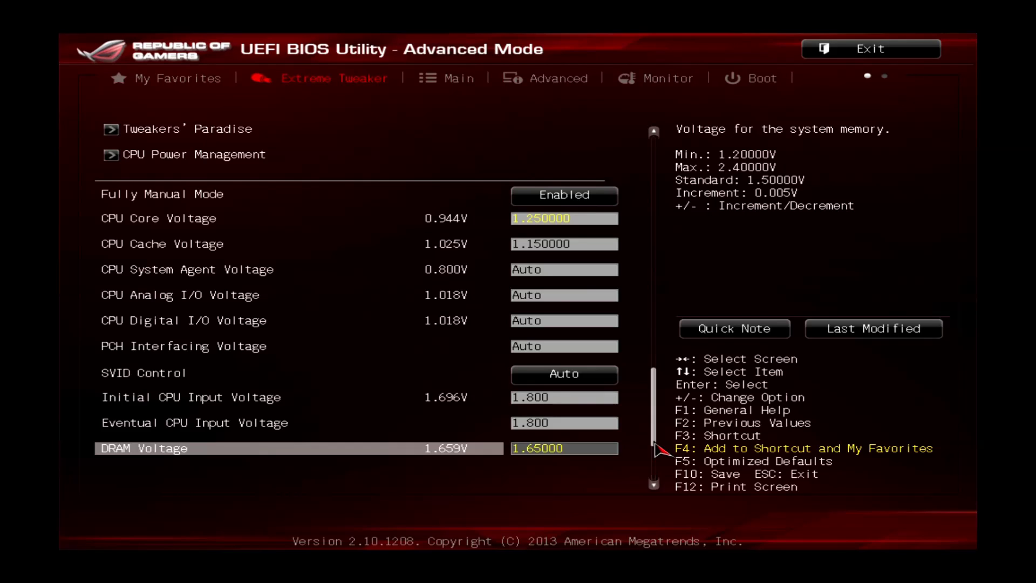
pyautogui.press('Right')
pyautogui.press('Right')
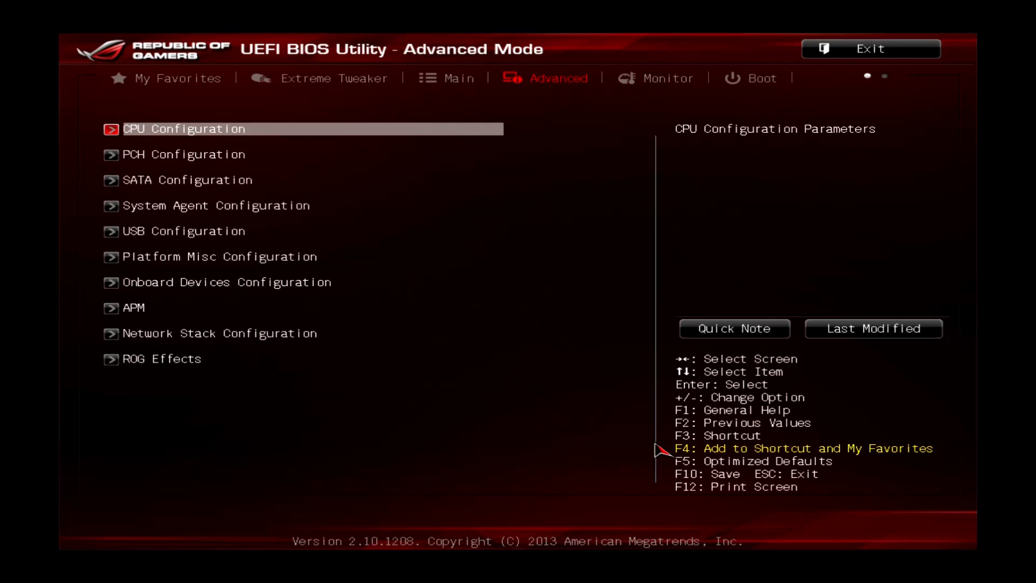
# In CPU Power Management Configuration, set EIST and CPU C states to Disabled.
pyautogui.press('Return')
pyautogui.press('Down')
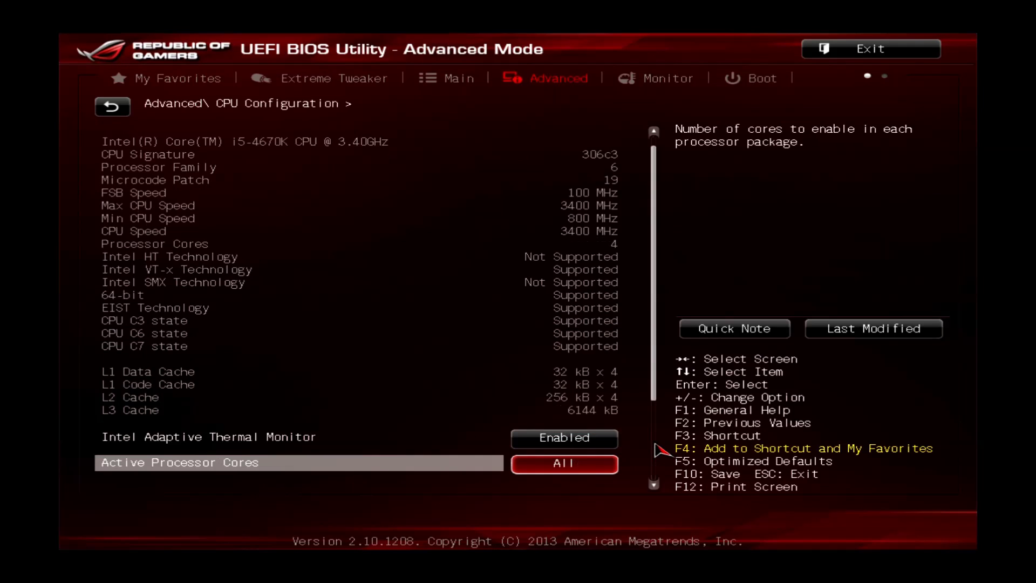
pyautogui.press('Down')
pyautogui.press('Down')
pyautogui.press('Down')
pyautogui.press('Down')
pyautogui.press('Down')
pyautogui.press('Down')
pyautogui.press('Down')
pyautogui.press('Down')
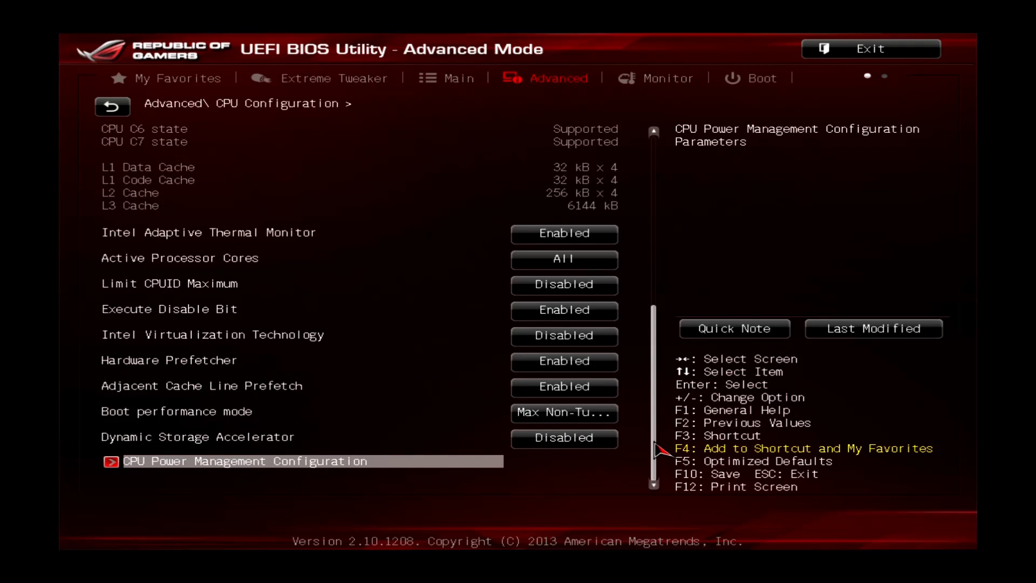
pyautogui.press('Return')
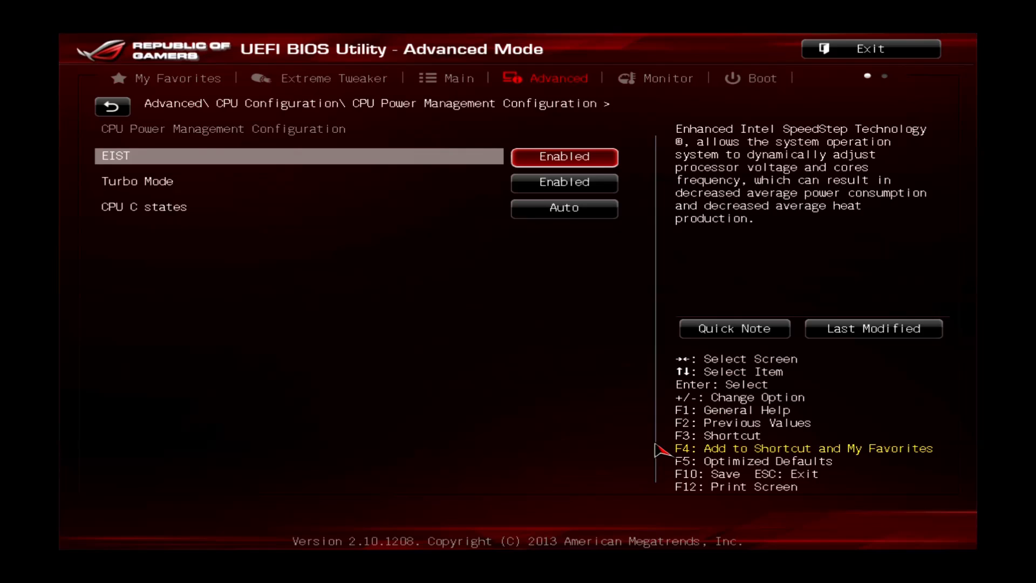
pyautogui.press('-')
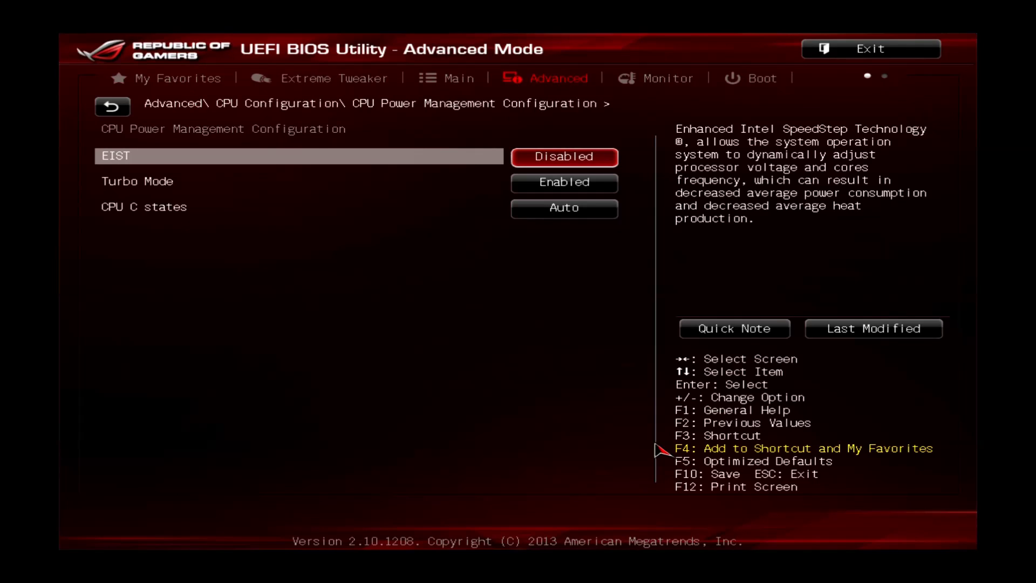
pyautogui.press('Down')
pyautogui.press('Down')
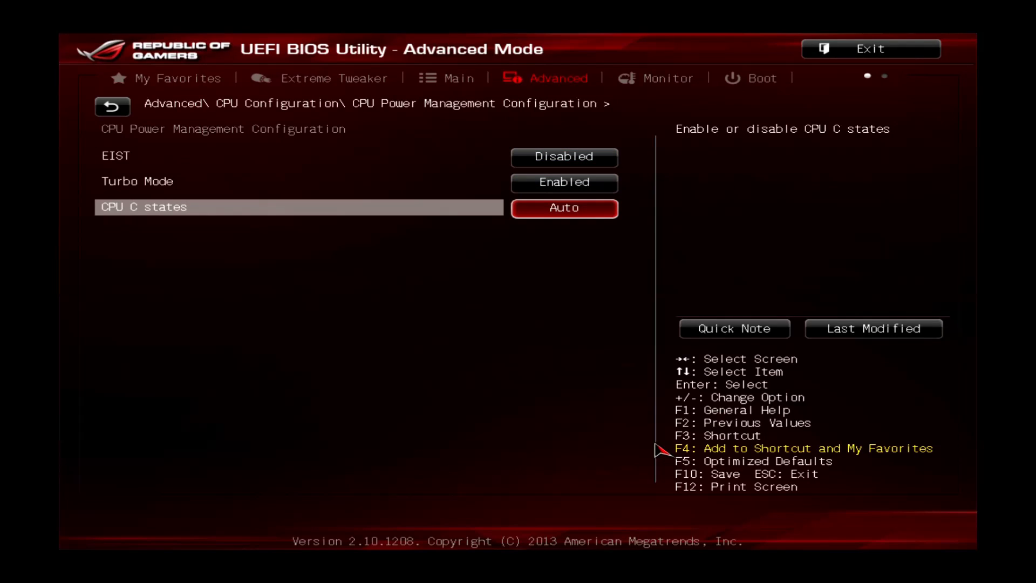
pyautogui.press('-')
pyautogui.press('Right')
pyautogui.press('Right')
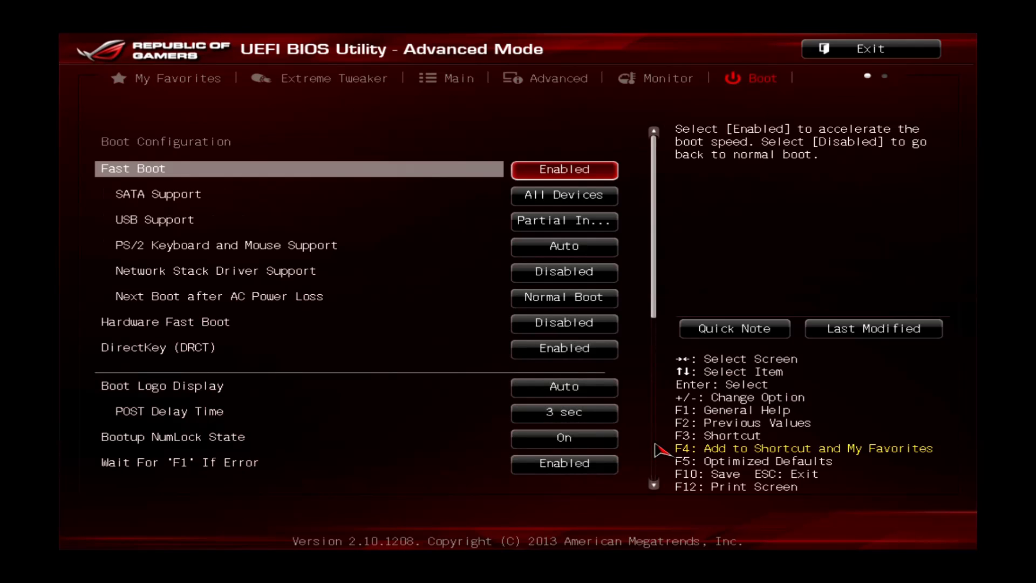
# Save the overclock as profile 8 named '4300mhz', then save changes and exit with F10.
pyautogui.press('Left')
pyautogui.press('Right')
pyautogui.press('Right')
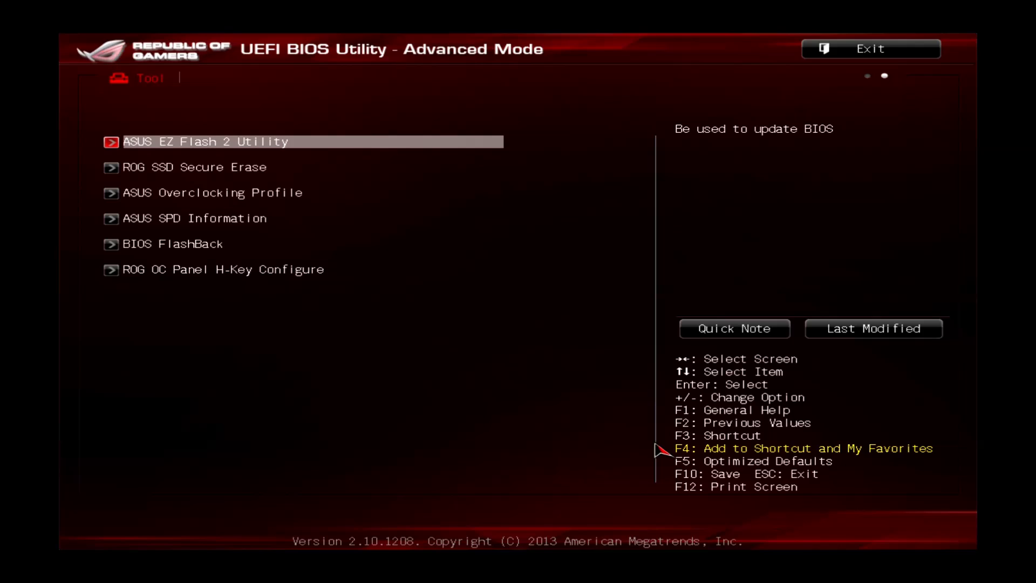
pyautogui.press('Down')
pyautogui.press('Down')
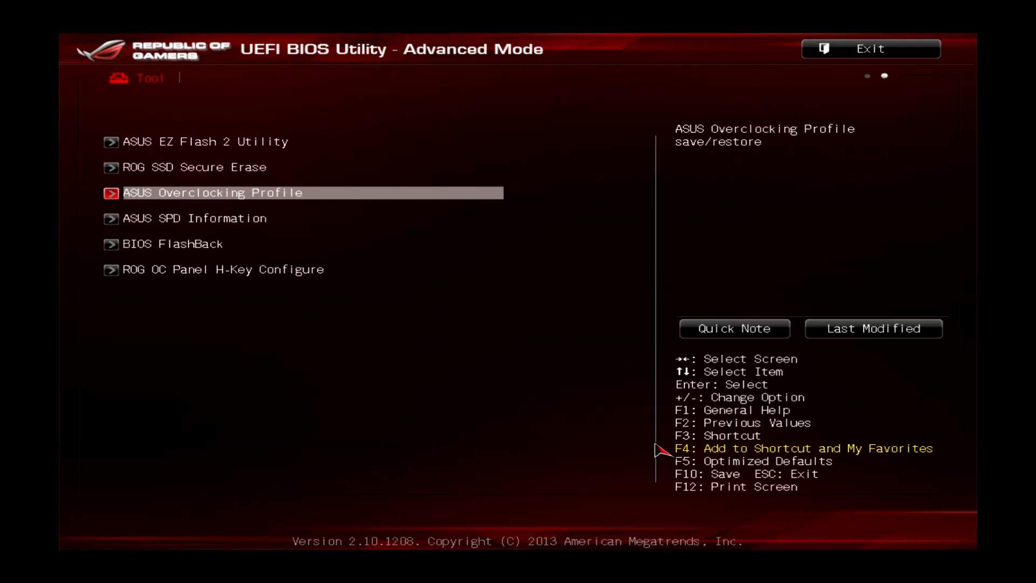
pyautogui.press('Return')
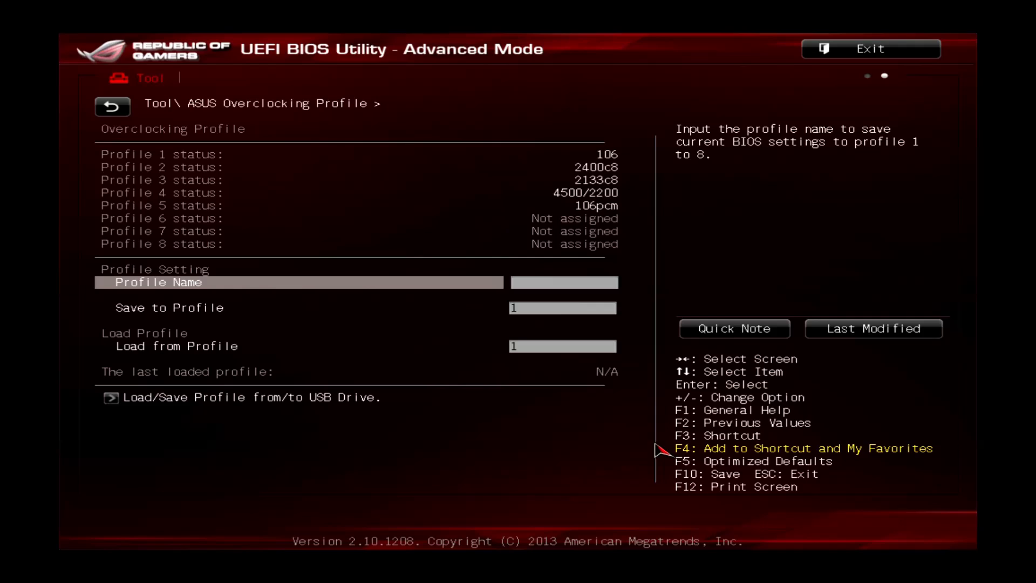
pyautogui.write('4300mhz')
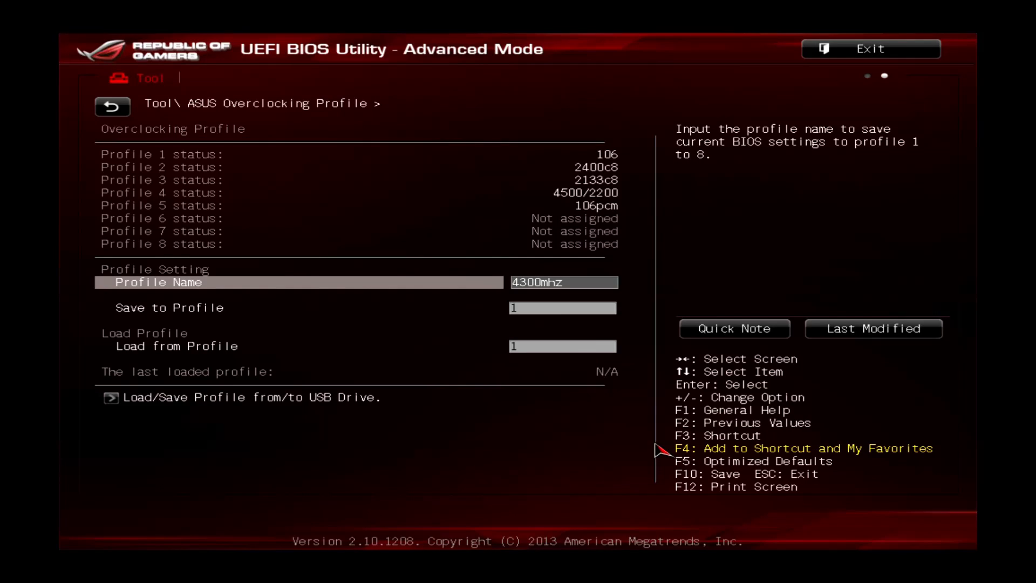
pyautogui.press('Down')
pyautogui.write('8')
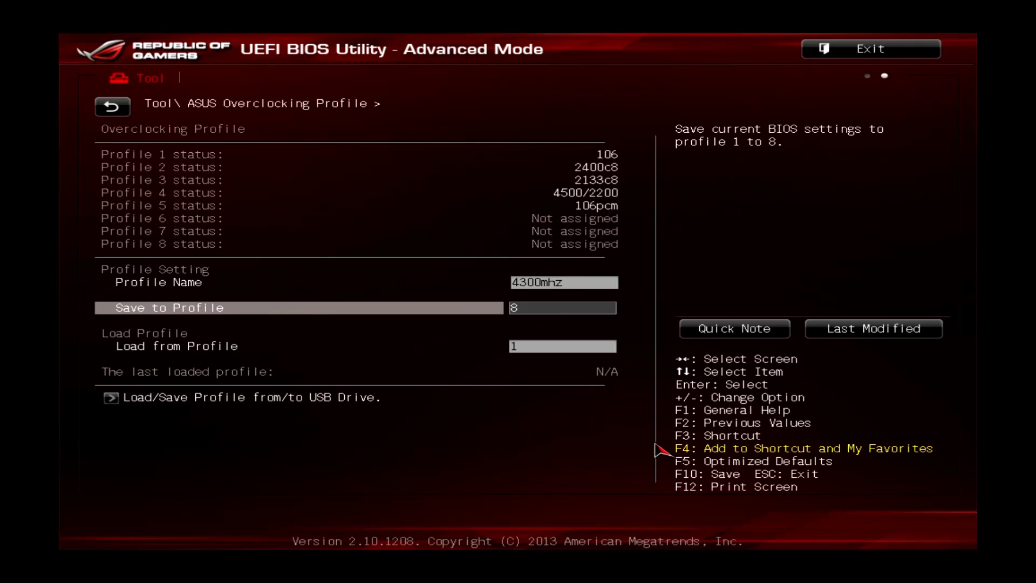
pyautogui.press('Return')
pyautogui.press('Return')
pyautogui.press('F10')
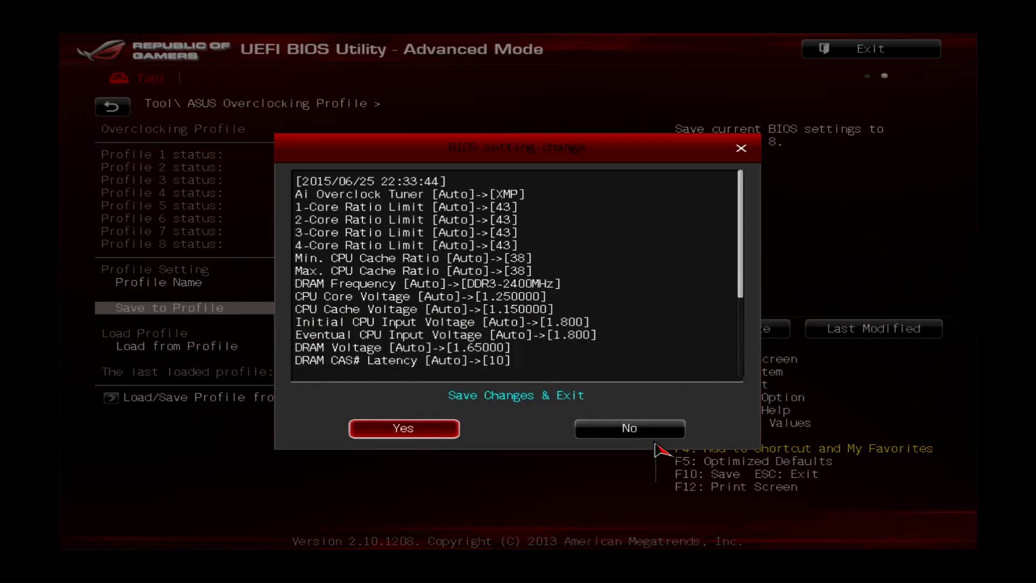
pyautogui.press('Return')
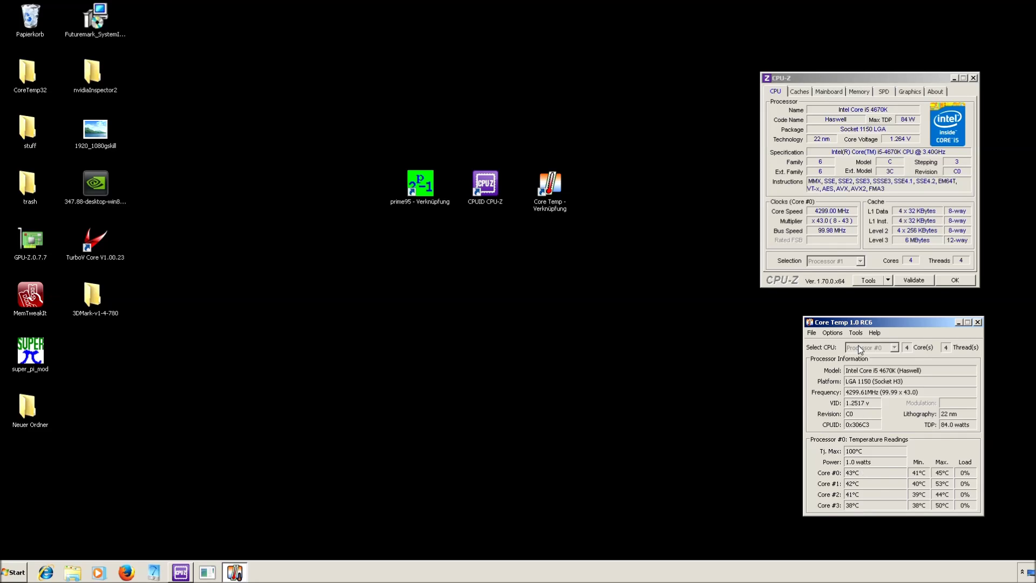
# Check CPU-Z's 4299 MHz core speed, mainboard details and DRAM at 1199.8 MHz with 10-12-12-31 timings.
pyautogui.click(829, 77)
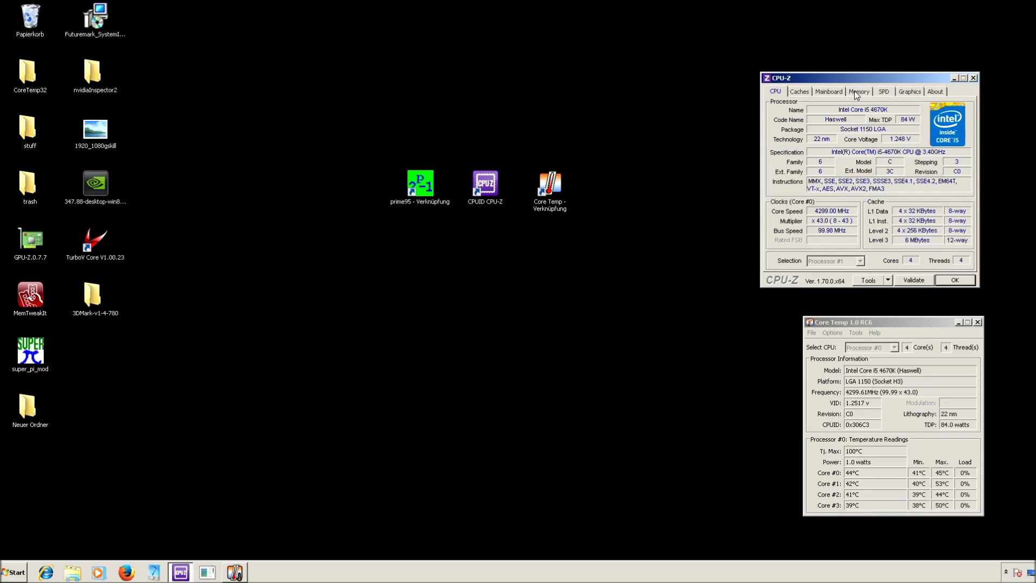
pyautogui.click(829, 92)
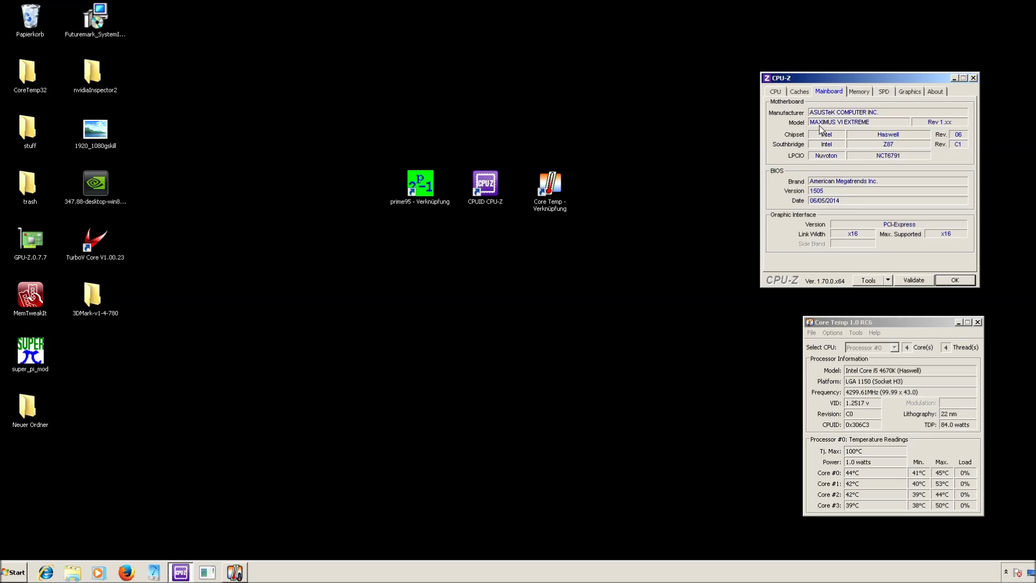
pyautogui.click(859, 93)
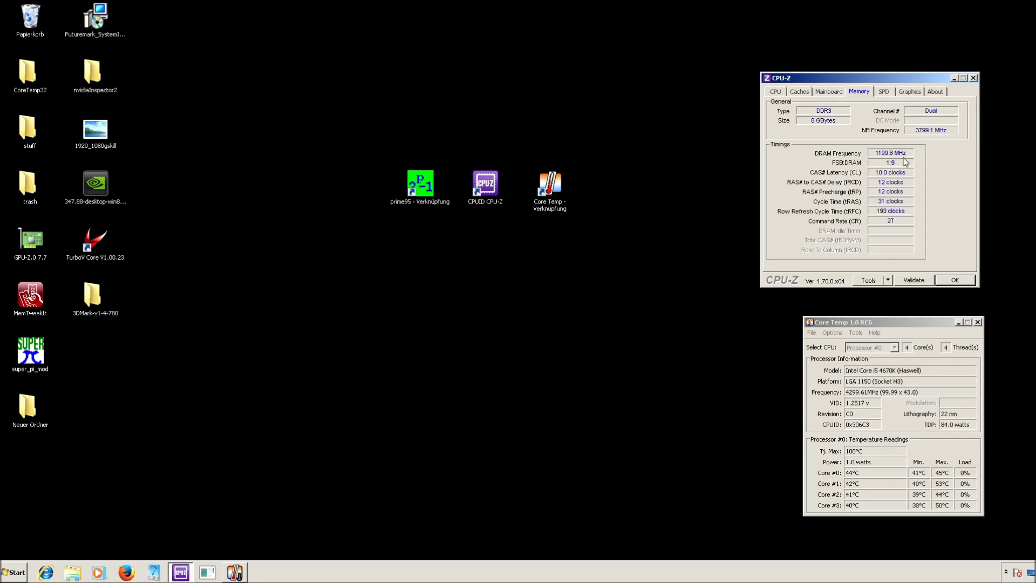
pyautogui.doubleClick(422, 190)
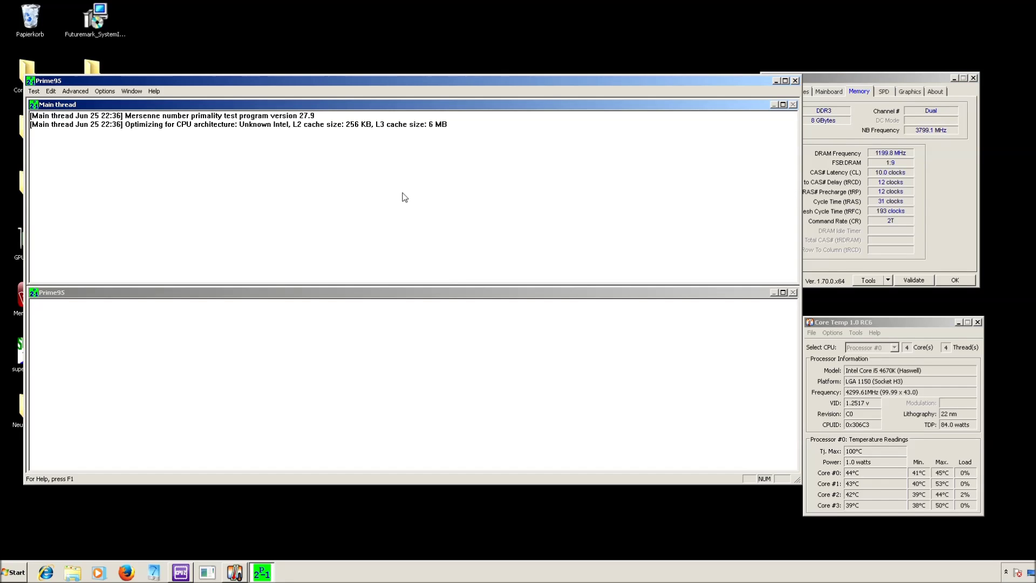
# Run a custom Prime95 torture test with 1344K min and max FFT sizes run in-place.
pyautogui.click(105, 91)
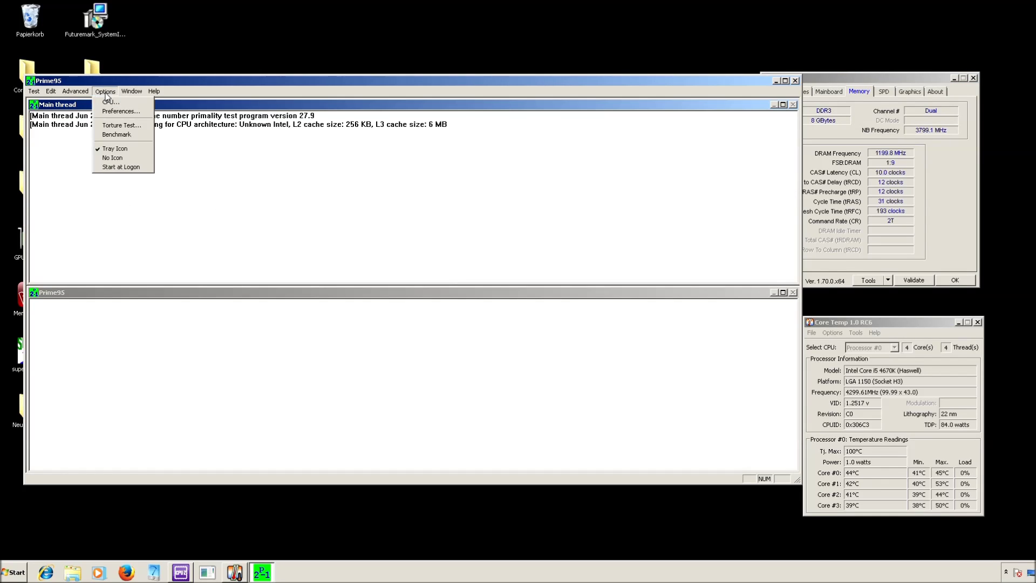
pyautogui.click(119, 126)
pyautogui.click(289, 267)
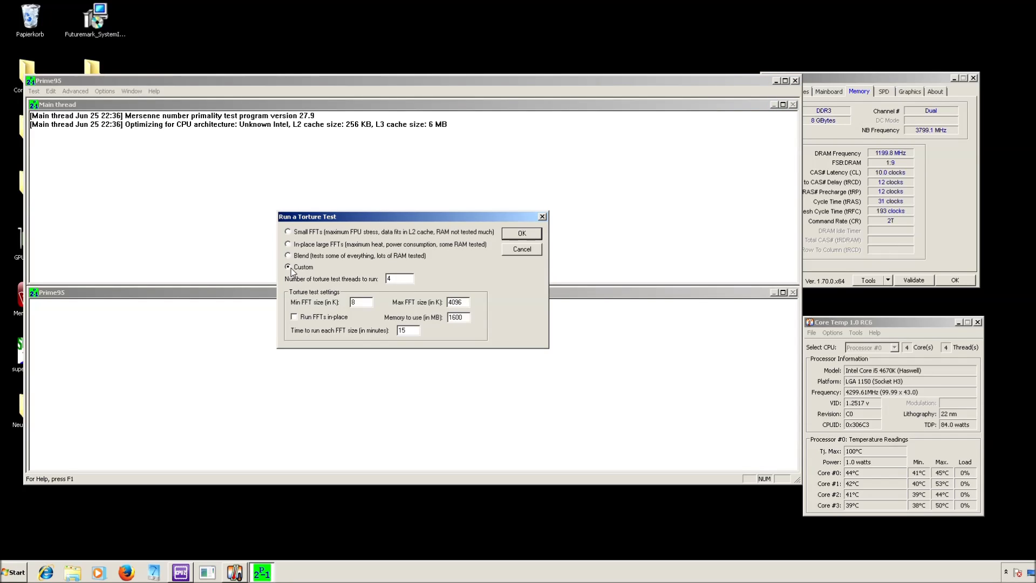
pyautogui.doubleClick(354, 302)
pyautogui.write('1344')
pyautogui.doubleClick(460, 303)
pyautogui.write('1344')
pyautogui.click(311, 316)
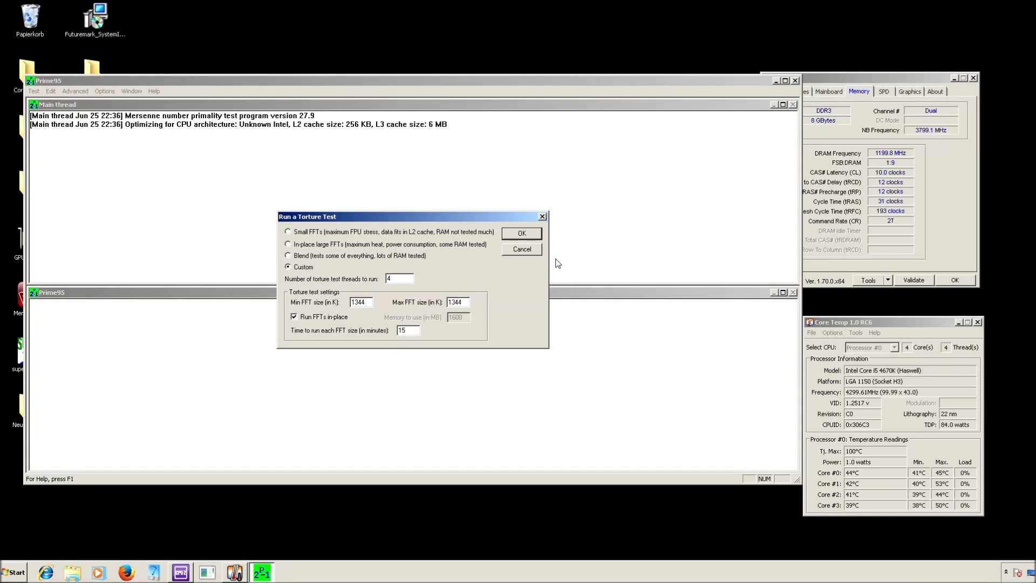
pyautogui.click(513, 236)
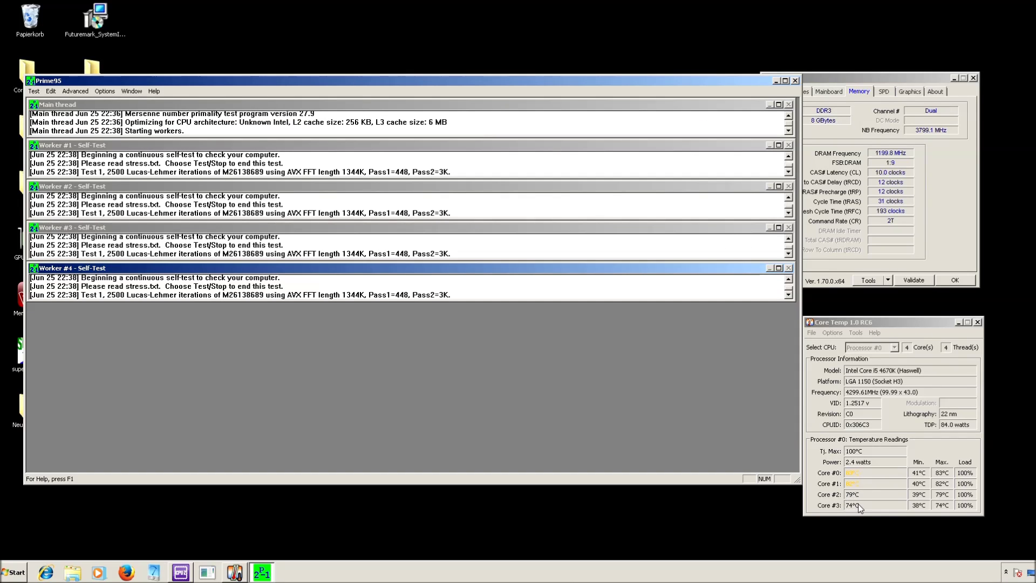
# Verify in CPU-Z's per-core clock list that every core holds 4299 MHz, then watch Core Temp.
pyautogui.click(849, 174)
pyautogui.click(778, 94)
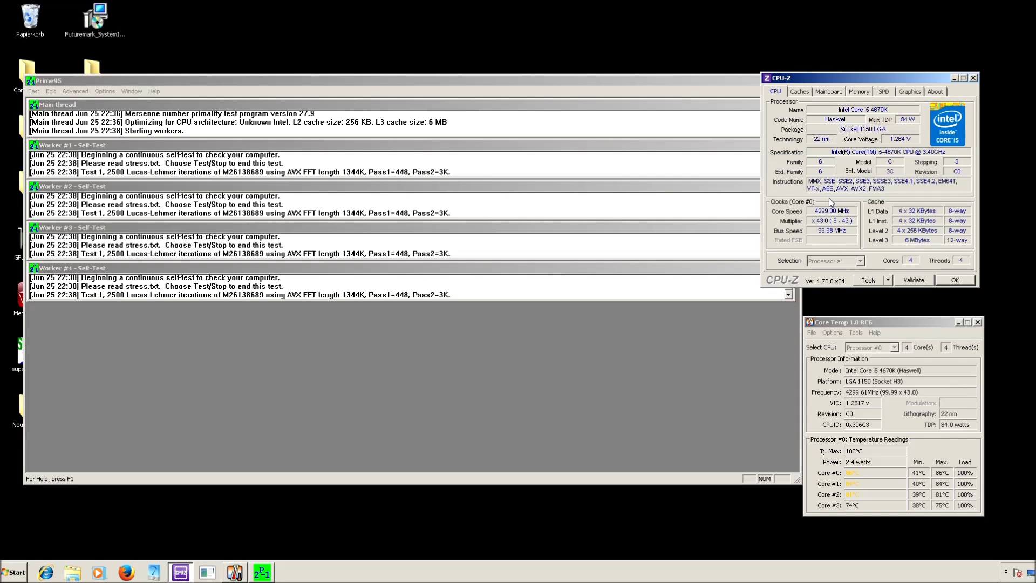
pyautogui.rightClick(829, 199)
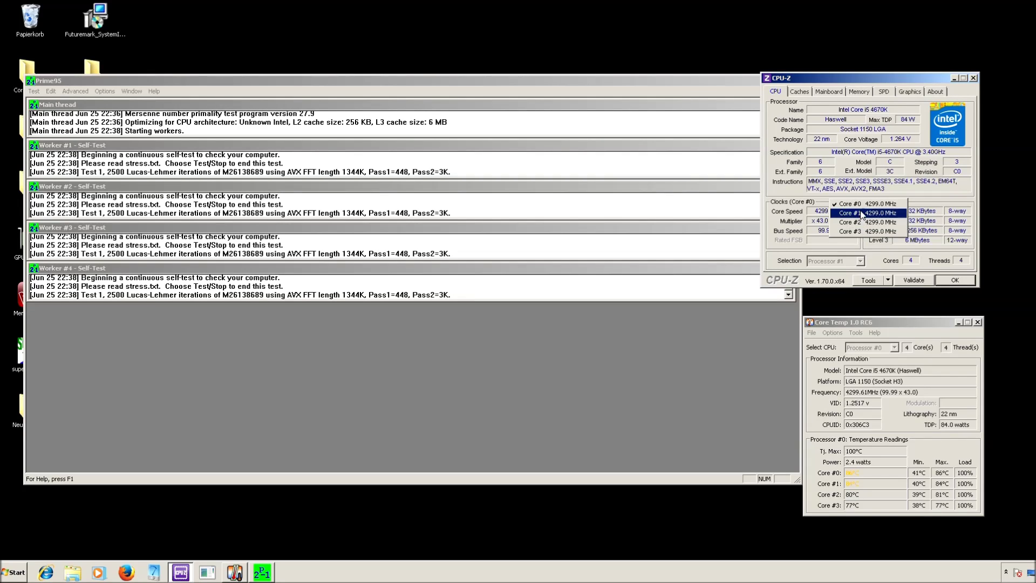
pyautogui.click(789, 243)
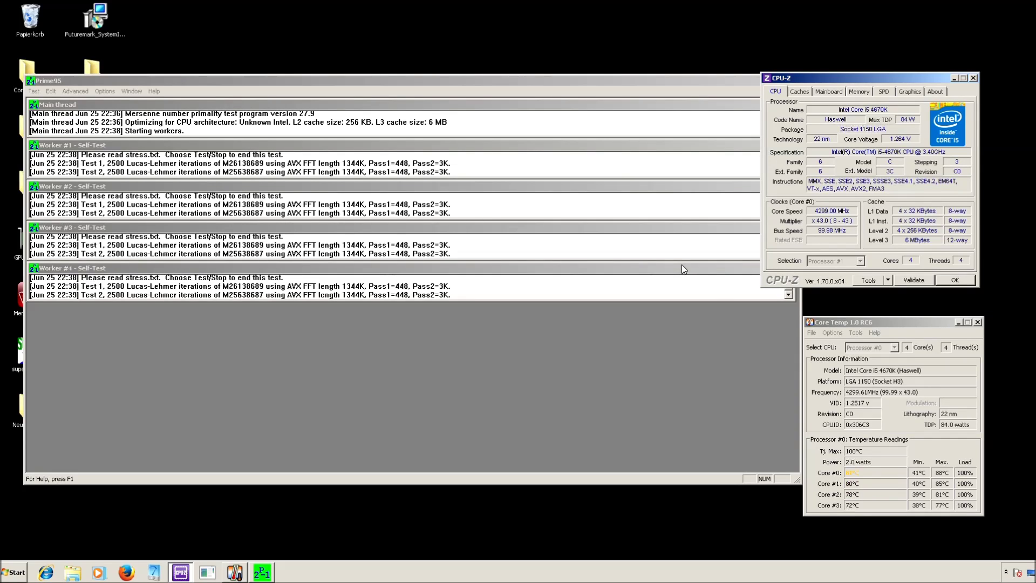
pyautogui.click(868, 347)
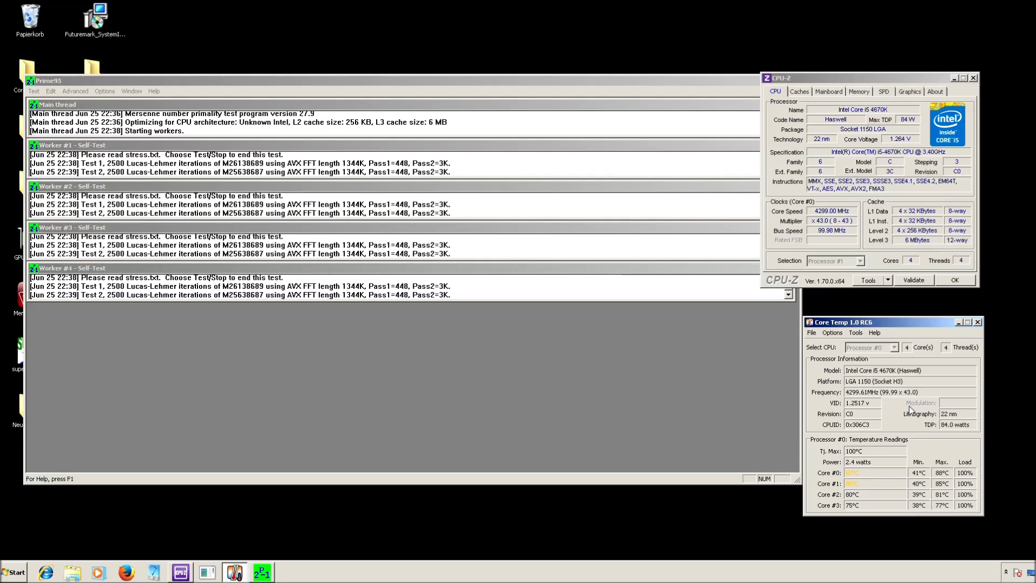